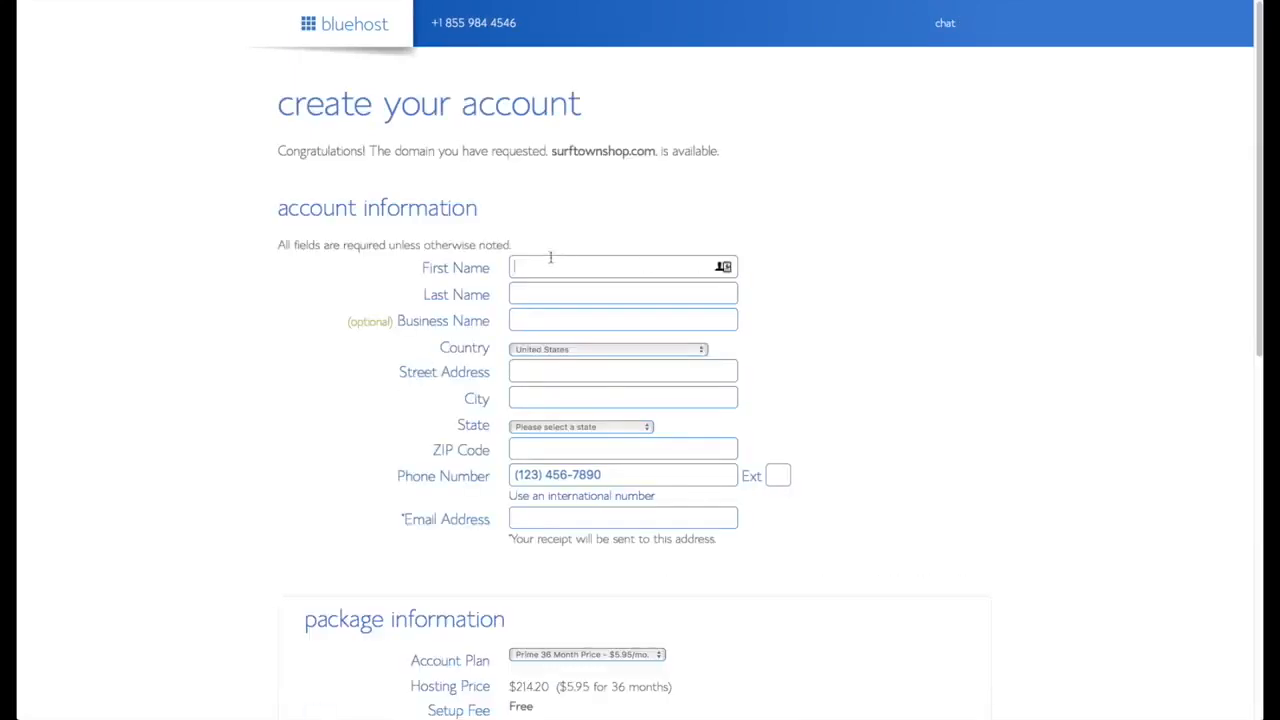
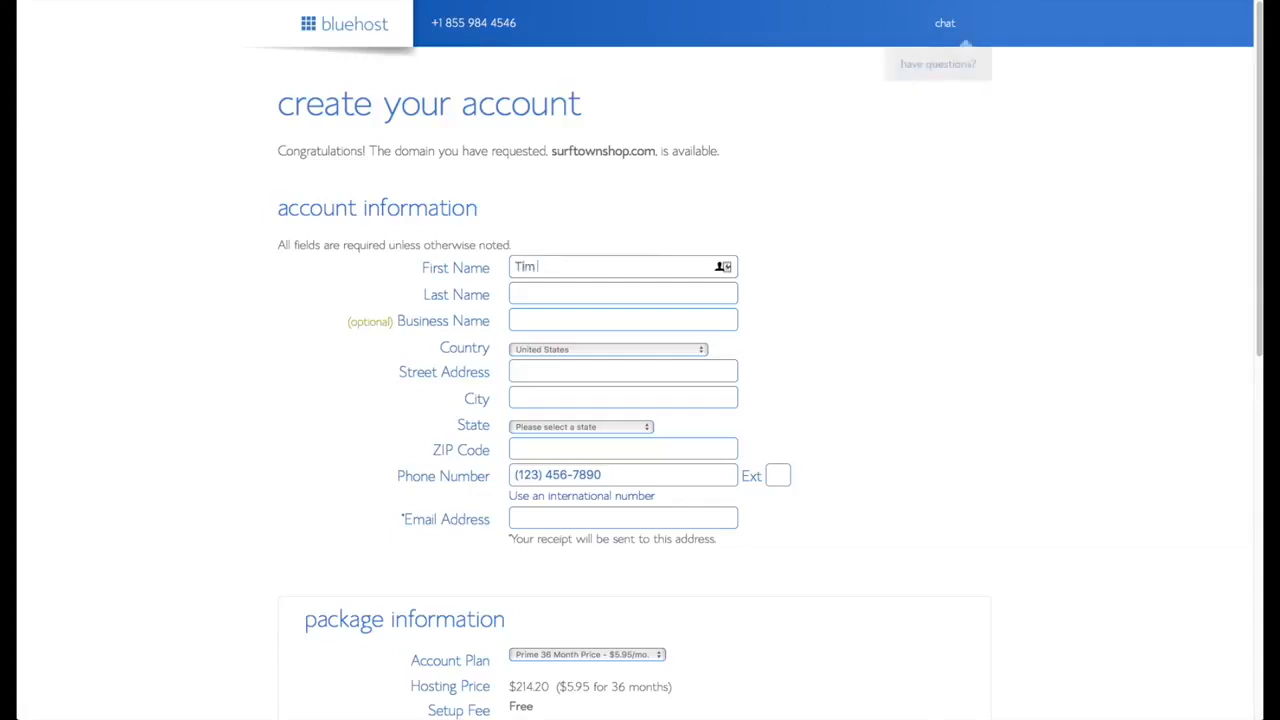
# Enter the contact's first name, last name and e-mail address in the signup form.
pyautogui.press('Tab')
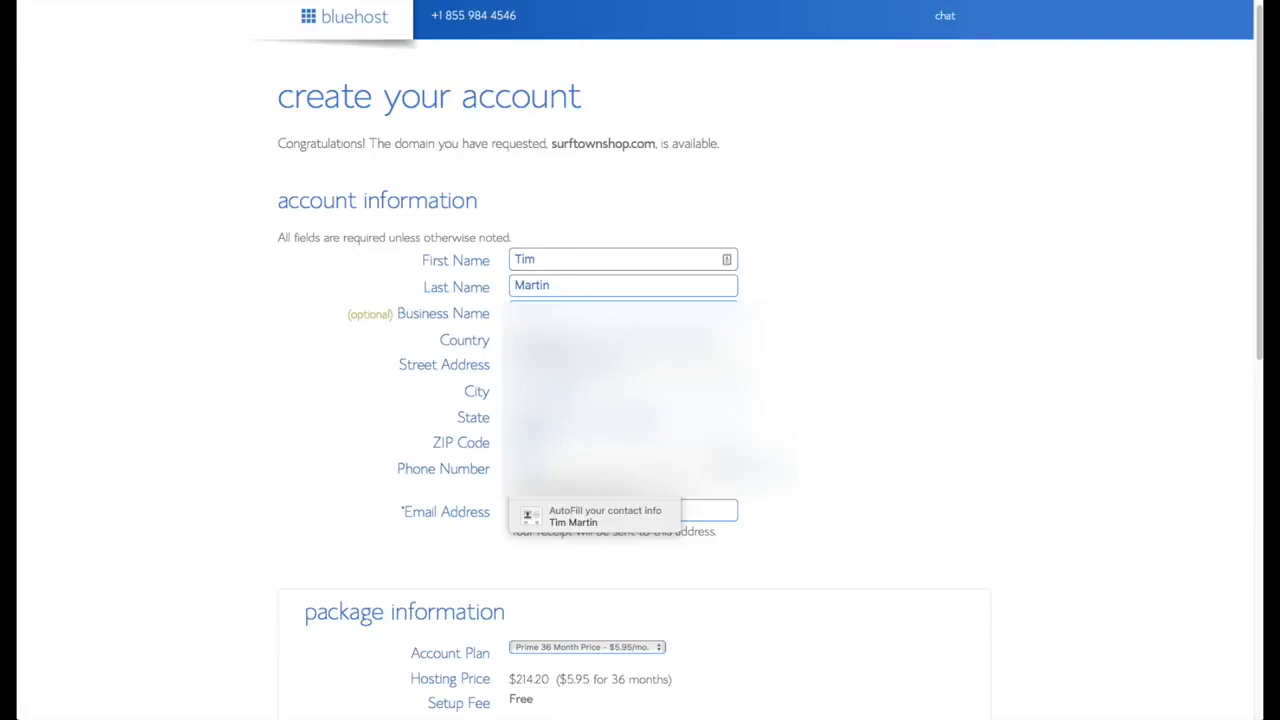
pyautogui.click(594, 512)
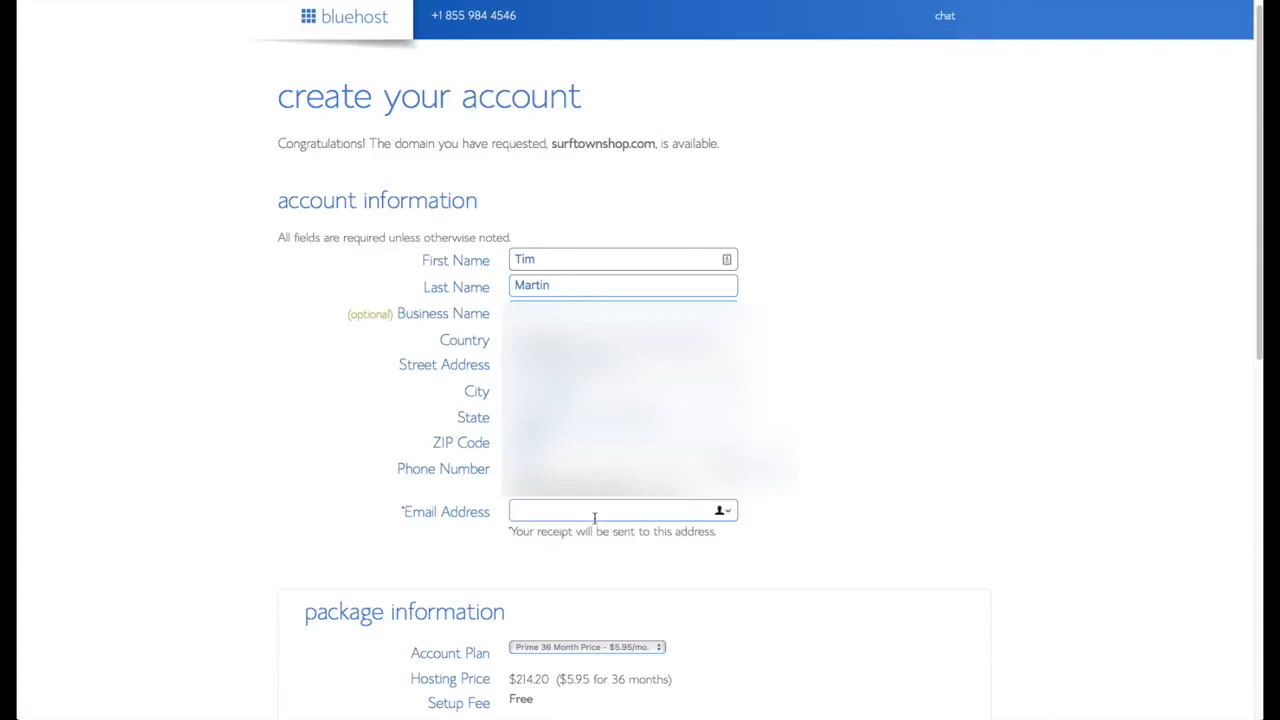
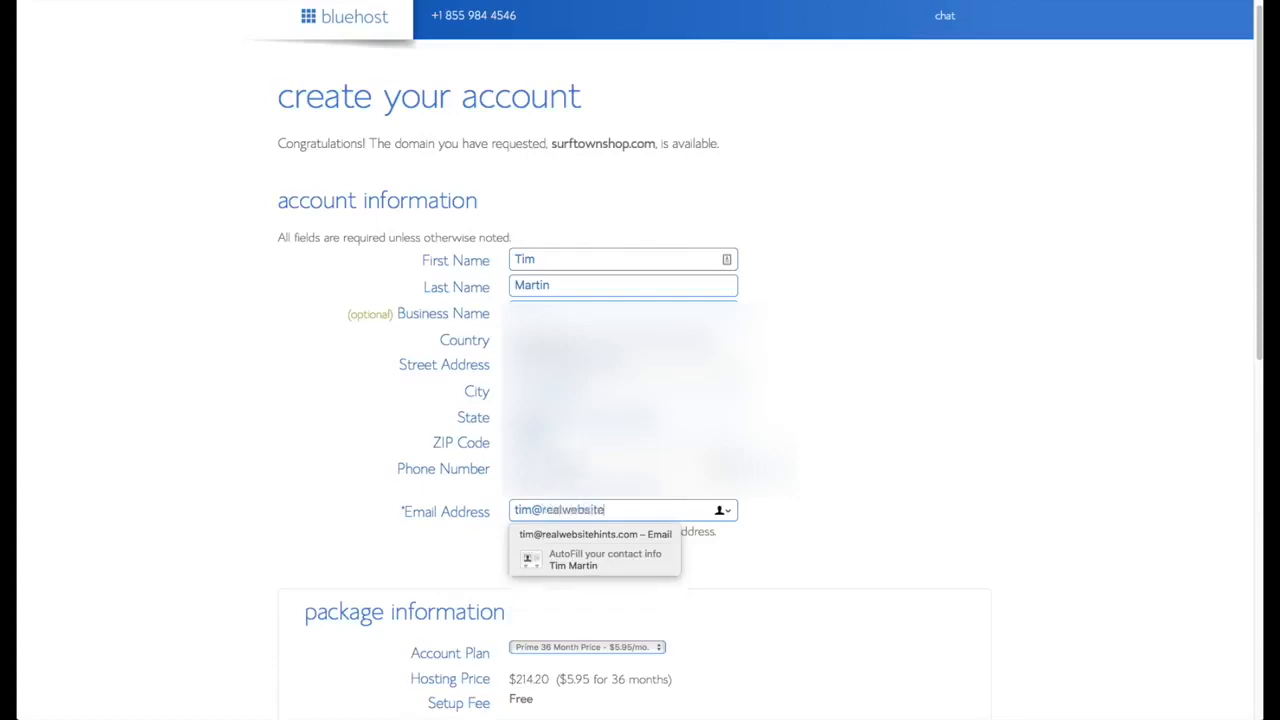
pyautogui.scroll(-5, 869, 557)
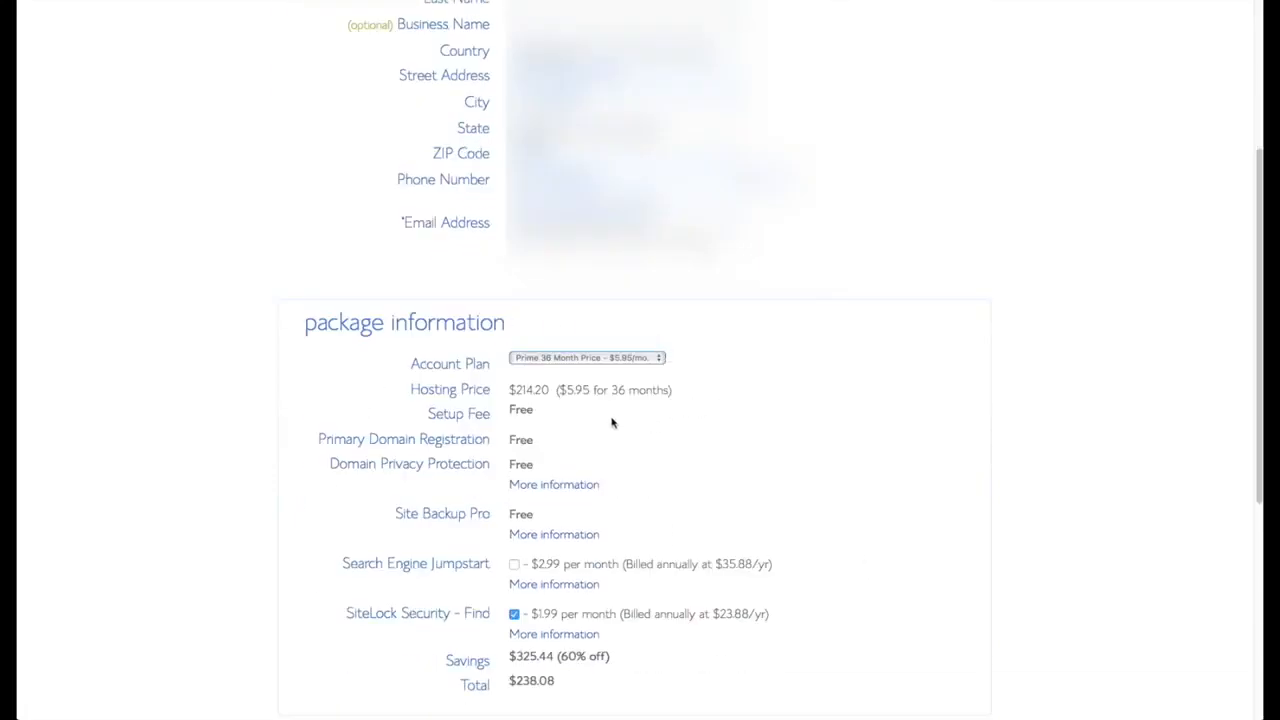
# Switch the account plan to Prime 12 Month and enter the credit card details.
pyautogui.click(656, 361)
pyautogui.click(580, 334)
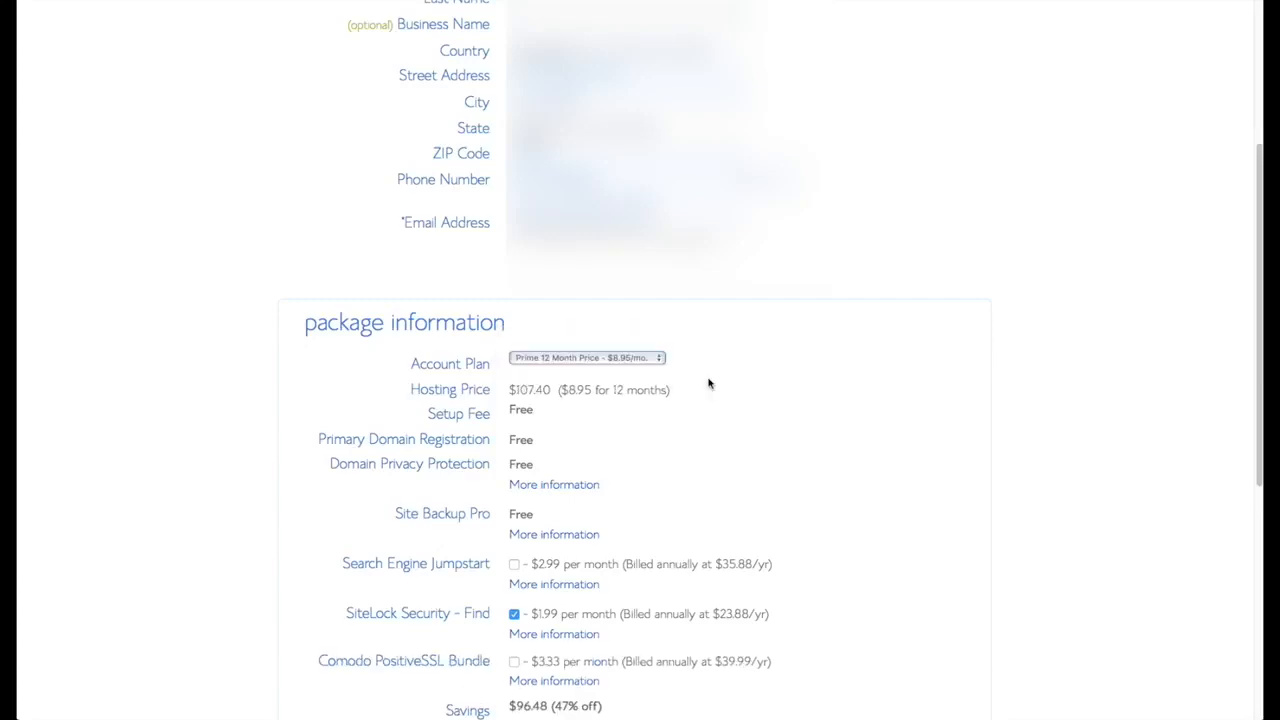
pyautogui.scroll(-3, 770, 410)
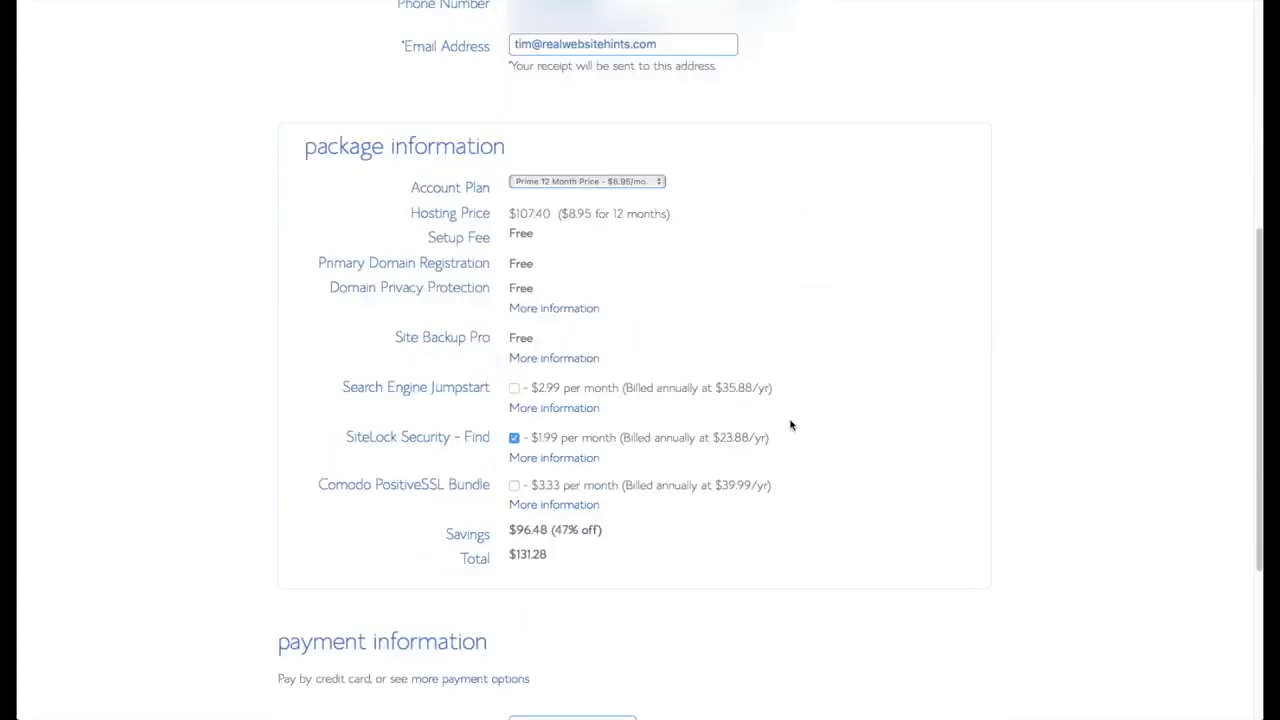
pyautogui.scroll(-4, 791, 445)
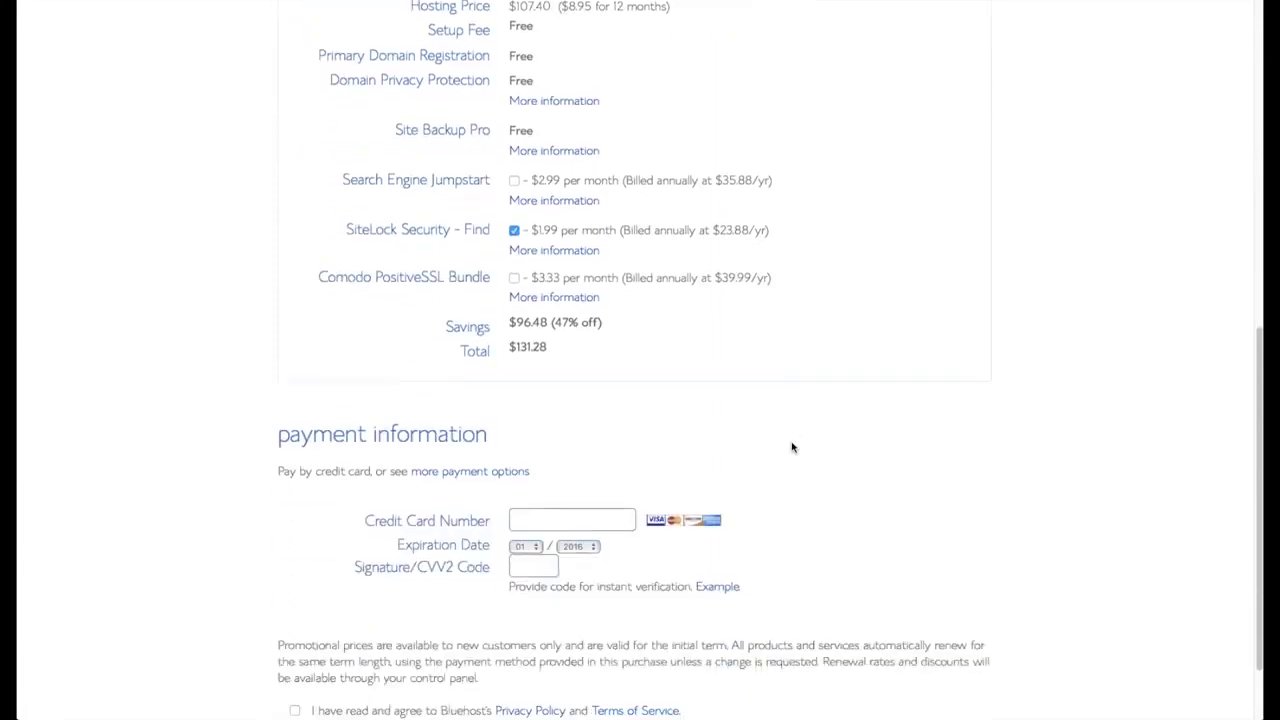
pyautogui.click(585, 485)
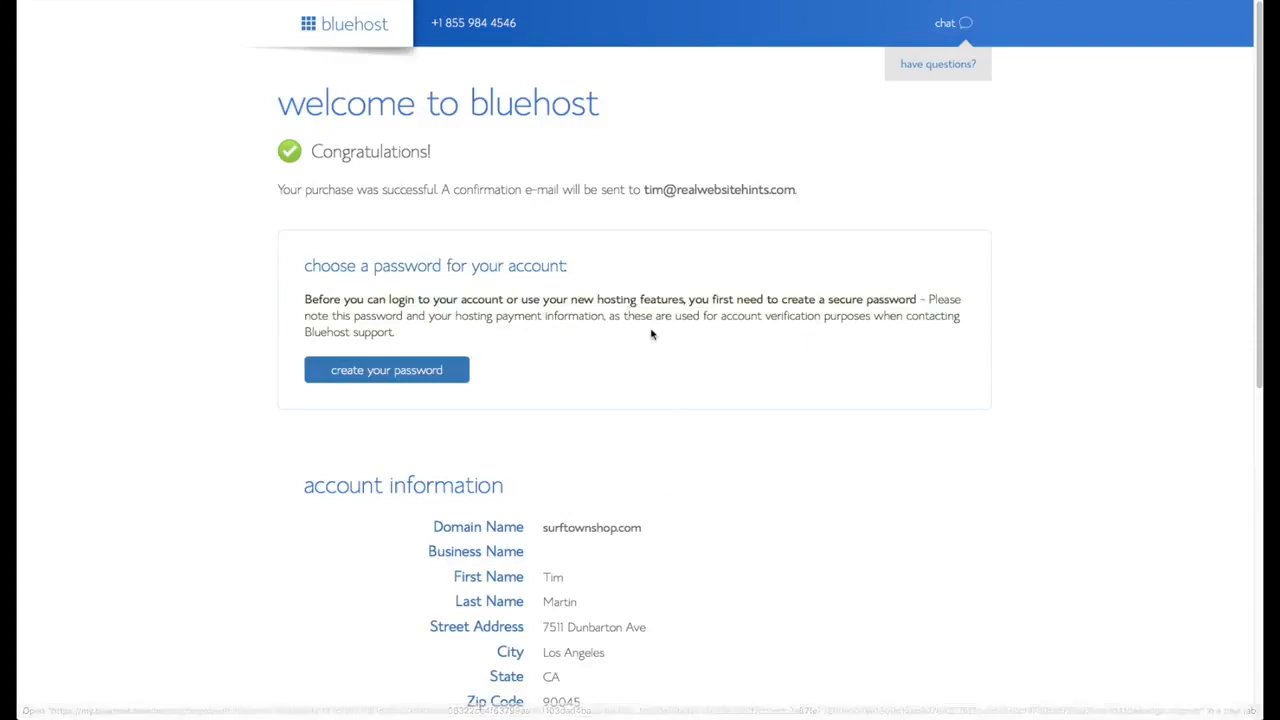
pyautogui.scroll(-1, 651, 334)
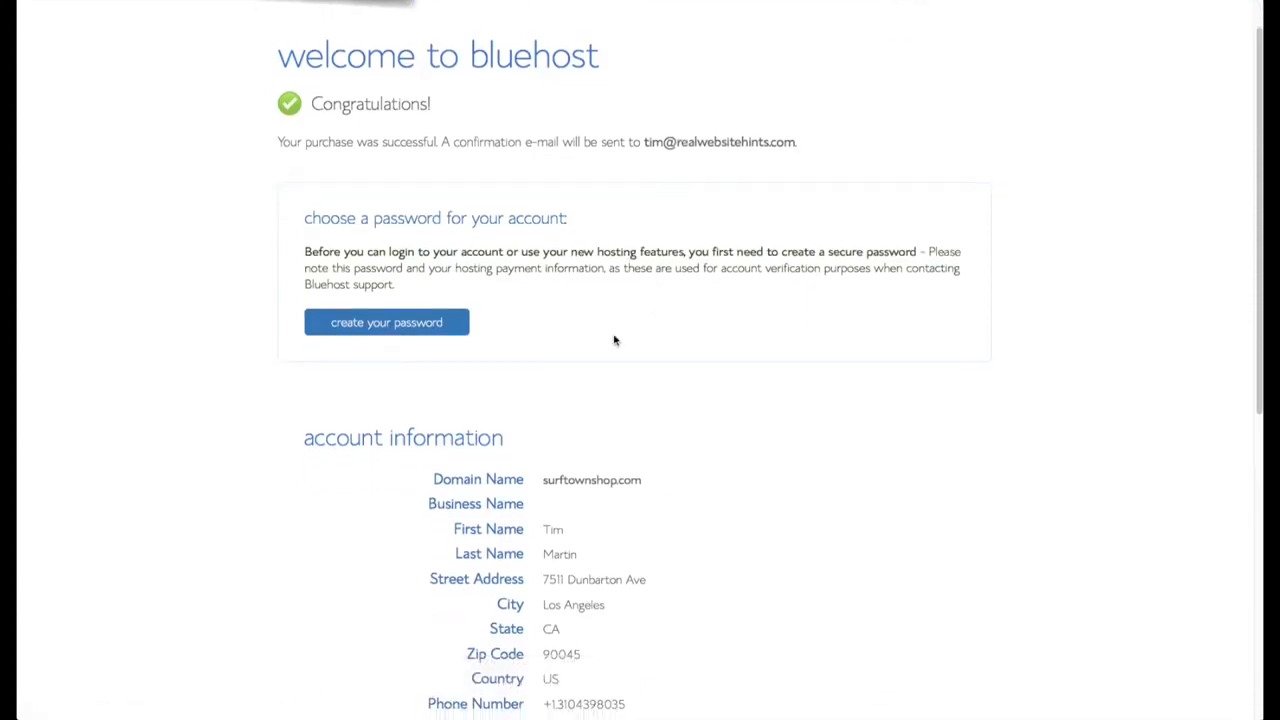
# Generate a LastPass password into both password fields, accept the terms and submit.
pyautogui.click(418, 323)
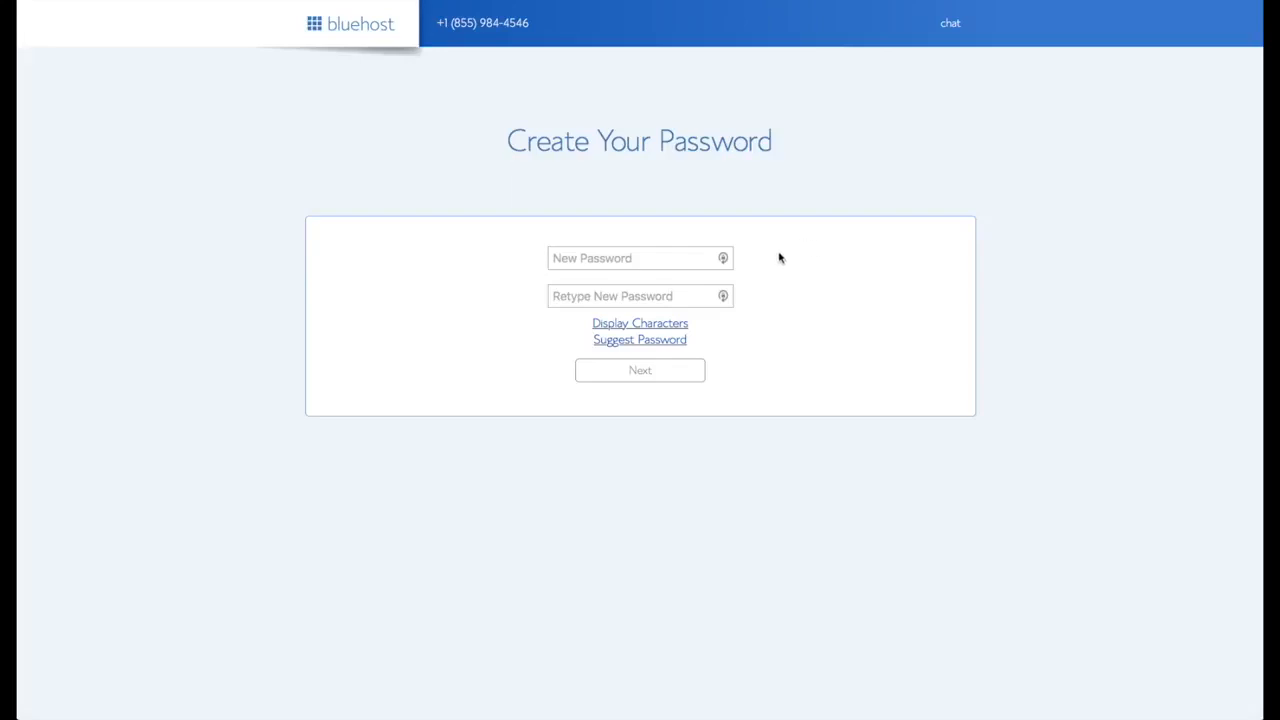
pyautogui.click(724, 259)
pyautogui.click(724, 259)
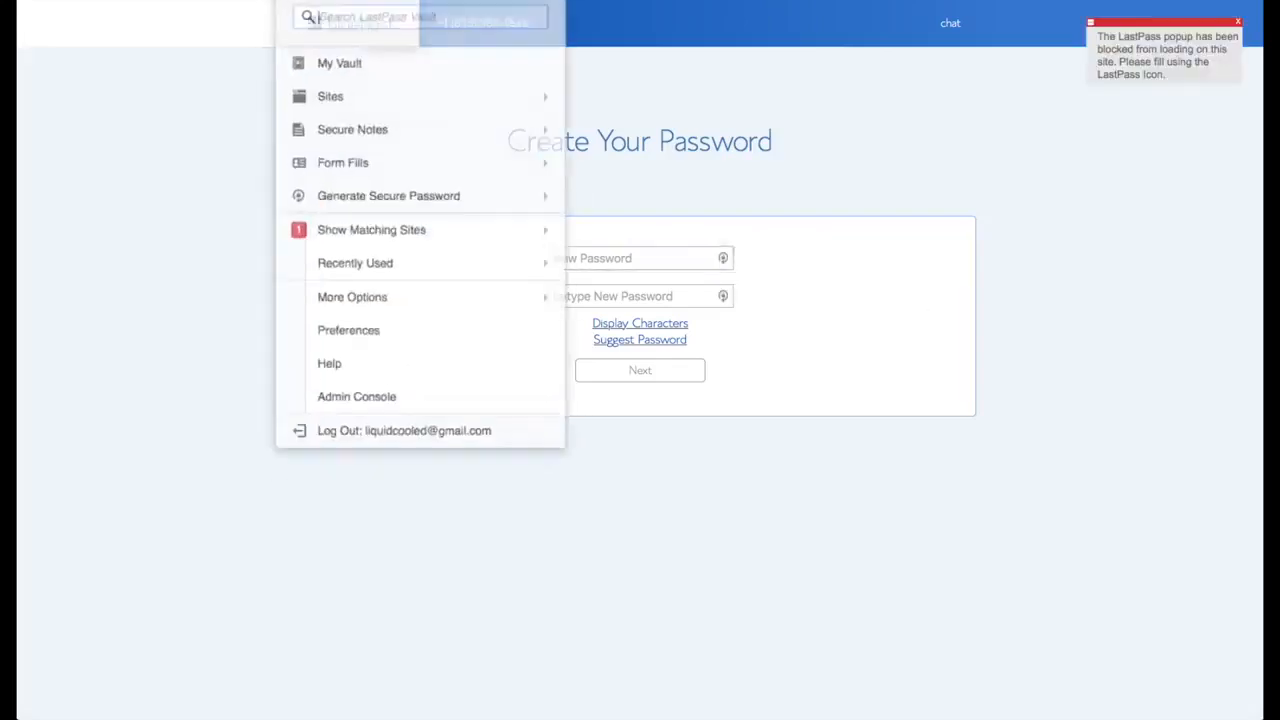
pyautogui.click(457, 171)
pyautogui.click(608, 294)
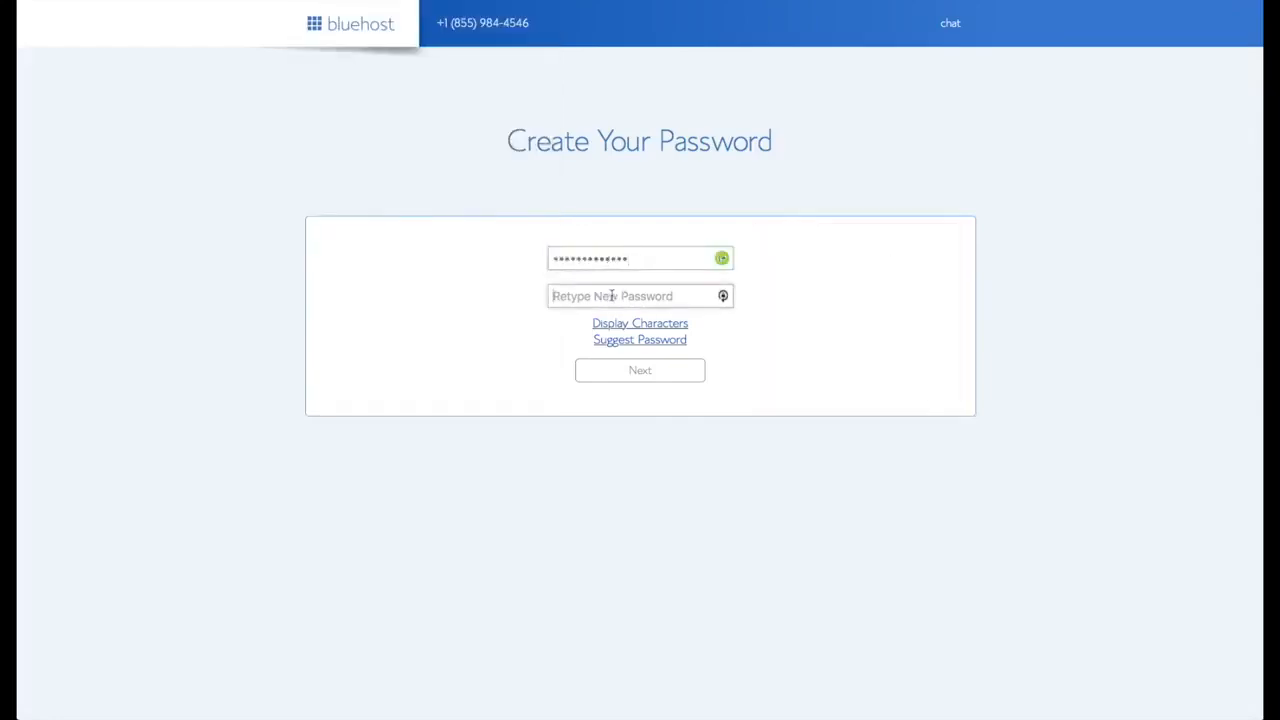
pyautogui.hotkey('ctrl', 'v')
pyautogui.click(446, 367)
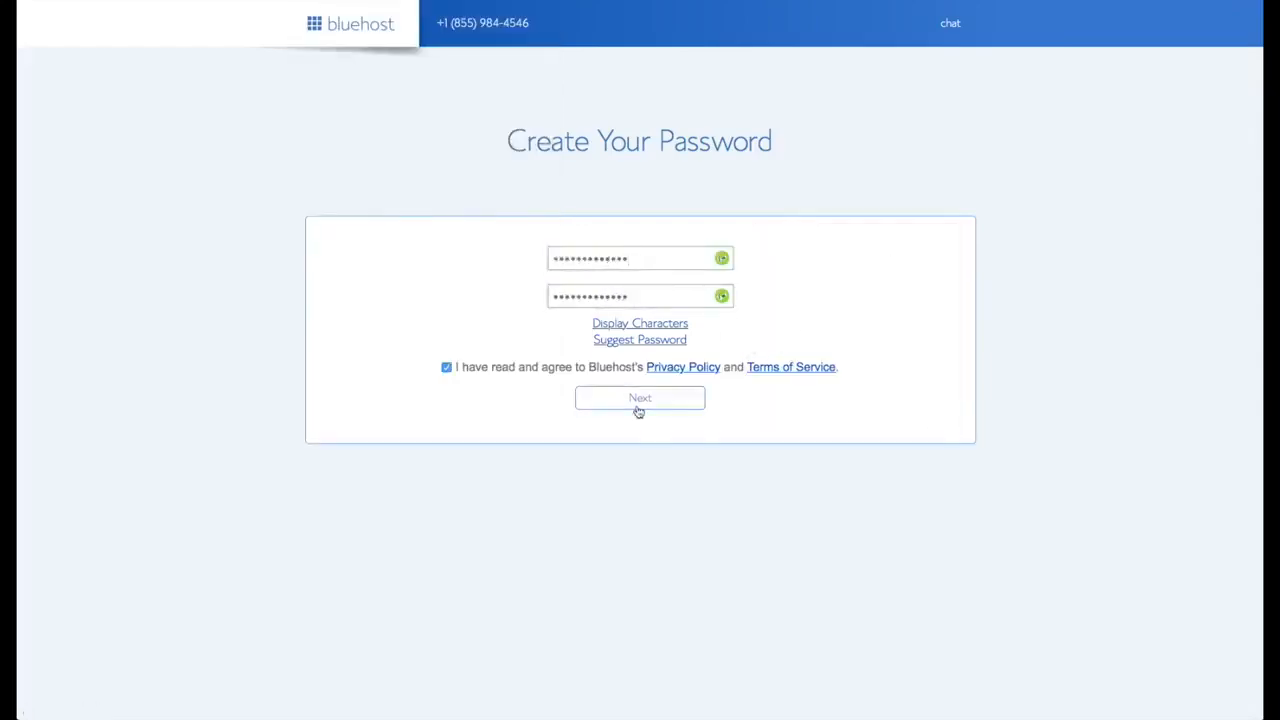
pyautogui.click(638, 400)
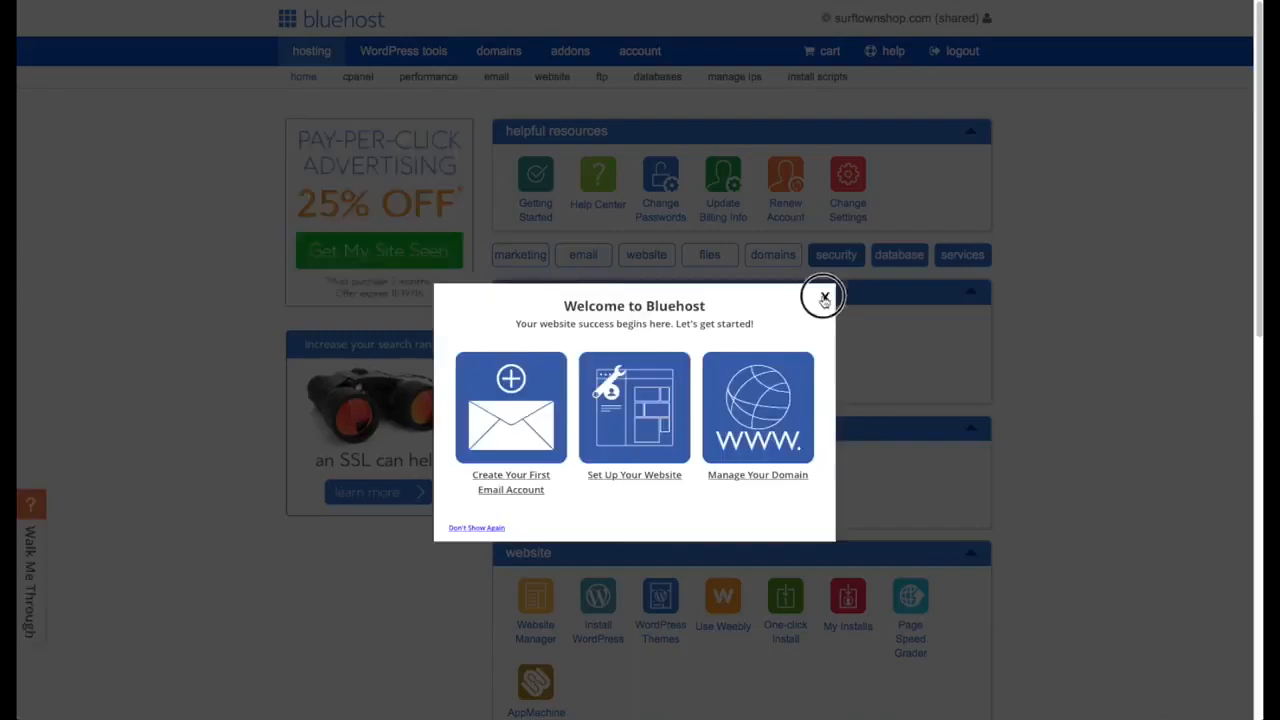
# Close the Welcome dialog and choose Install WordPress from the dashboard.
pyautogui.click(822, 297)
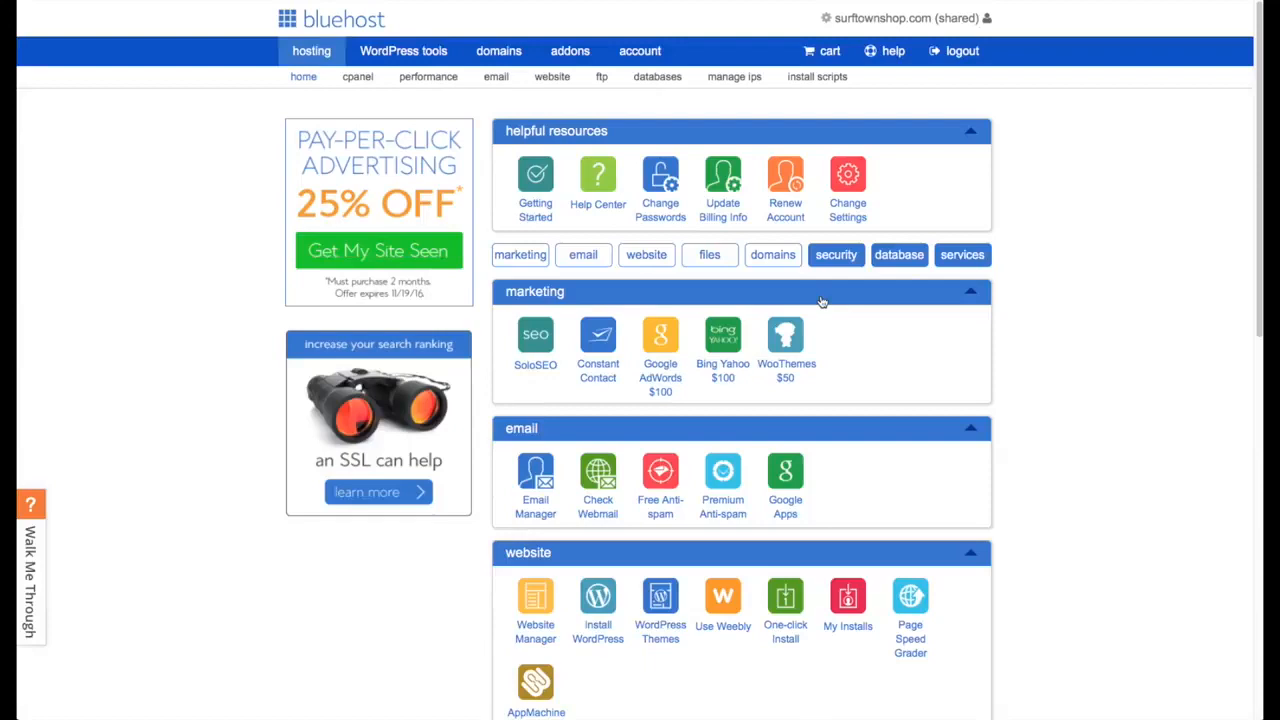
pyautogui.click(597, 594)
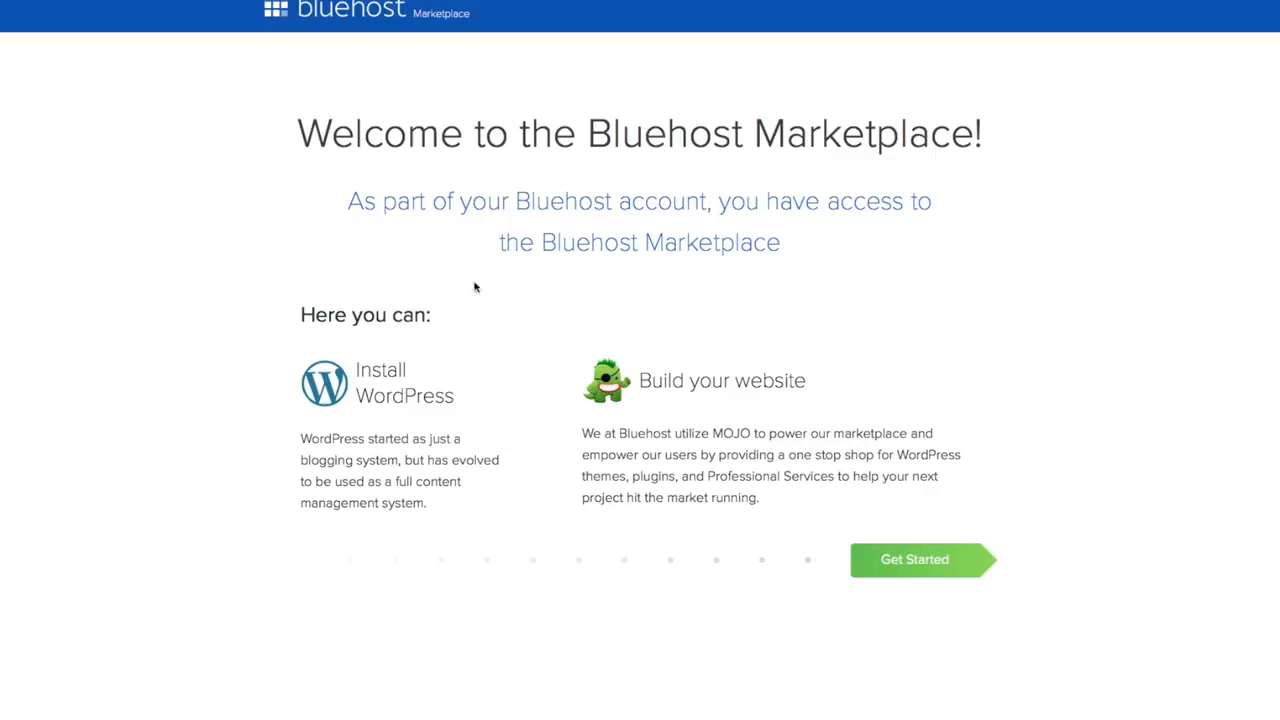
pyautogui.click(920, 561)
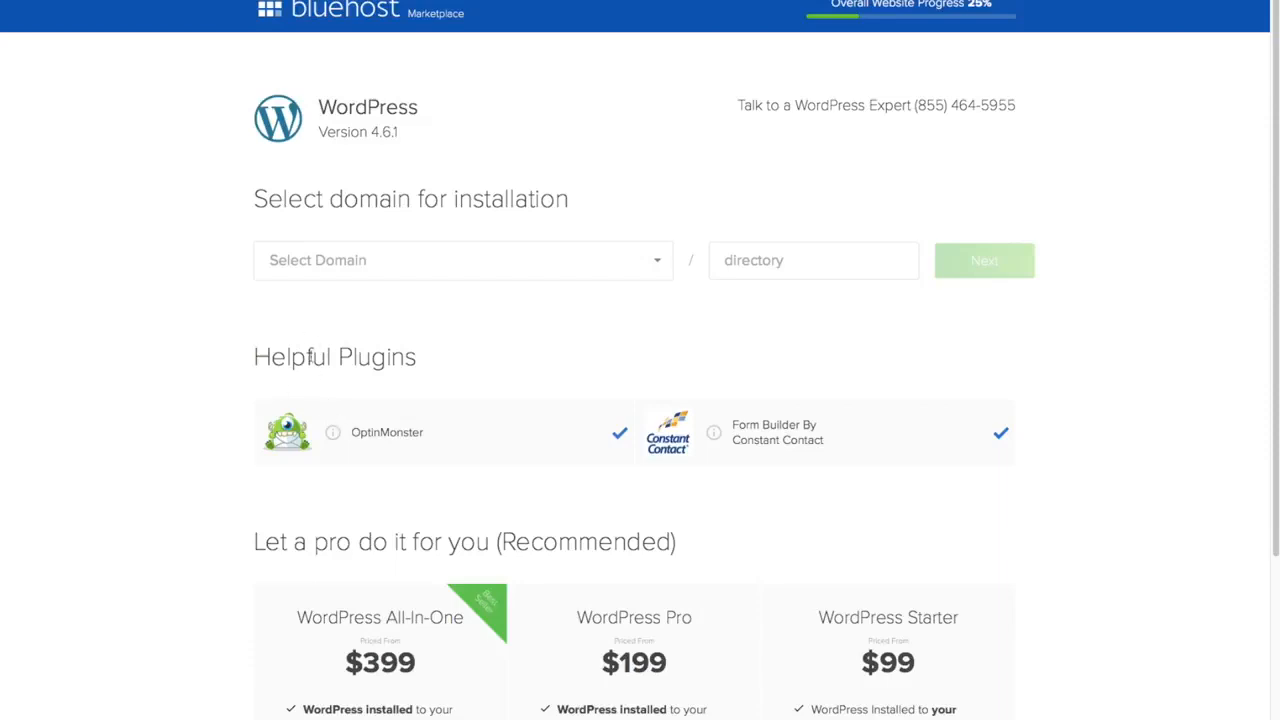
pyautogui.click(620, 433)
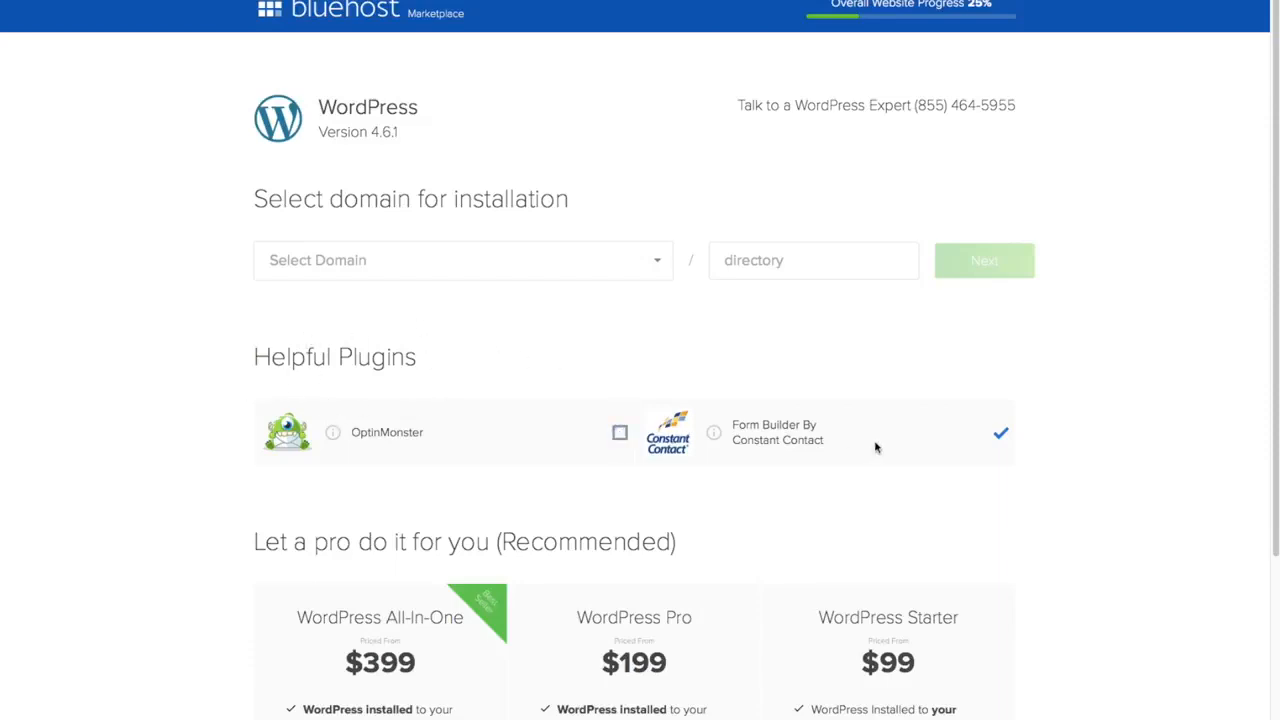
pyautogui.click(1002, 434)
pyautogui.click(660, 264)
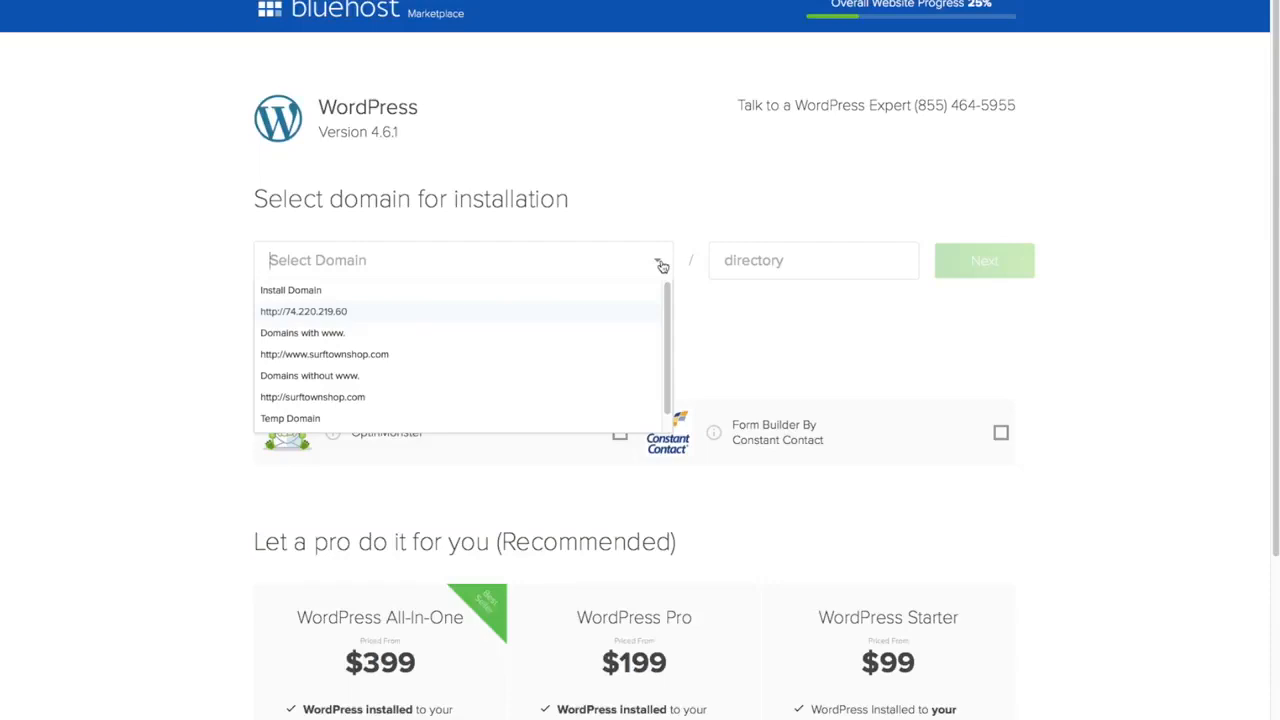
pyautogui.click(407, 372)
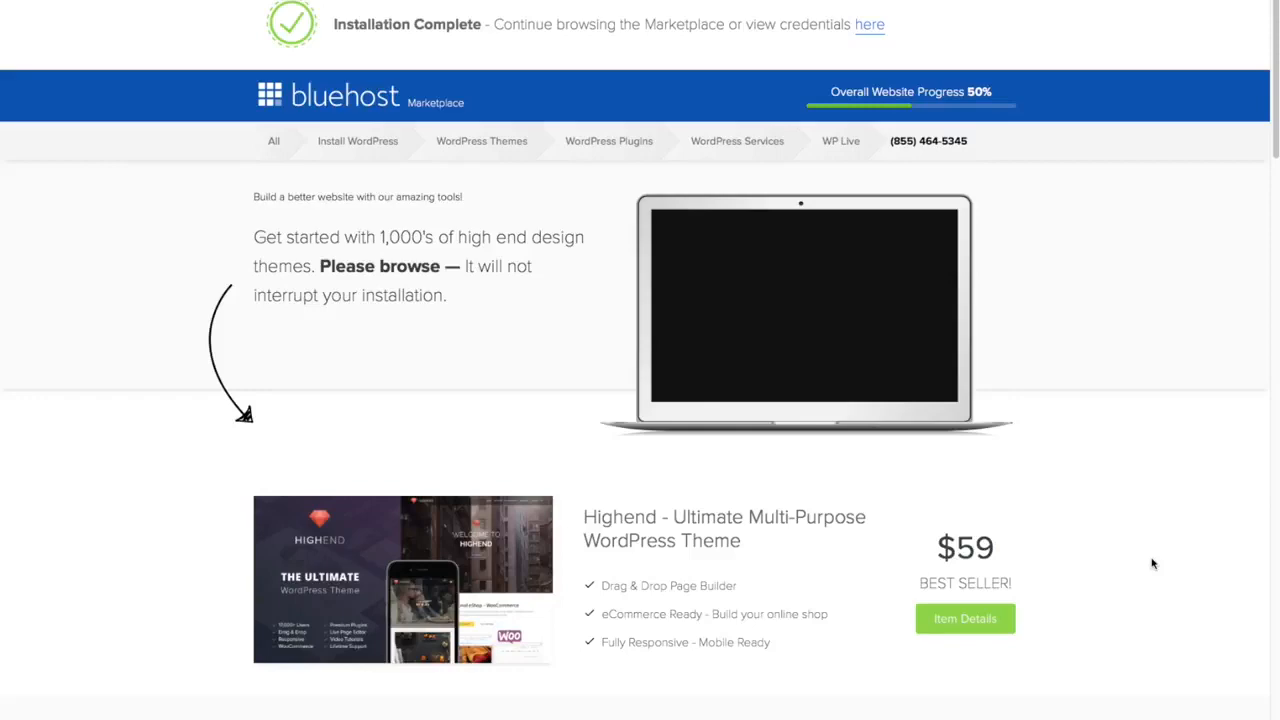
# Reveal the new installation's WordPress login credentials from the Installation Complete page.
pyautogui.scroll(-5, 1150, 558)
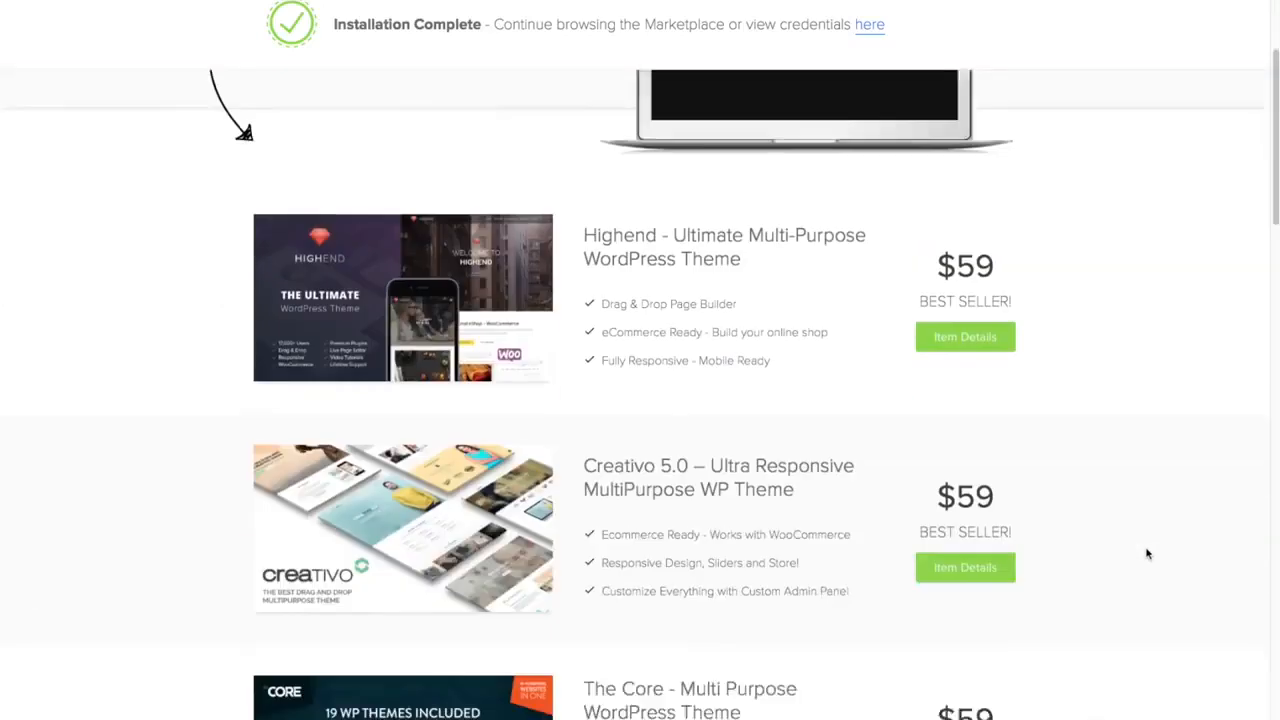
pyautogui.scroll(-1, 1147, 553)
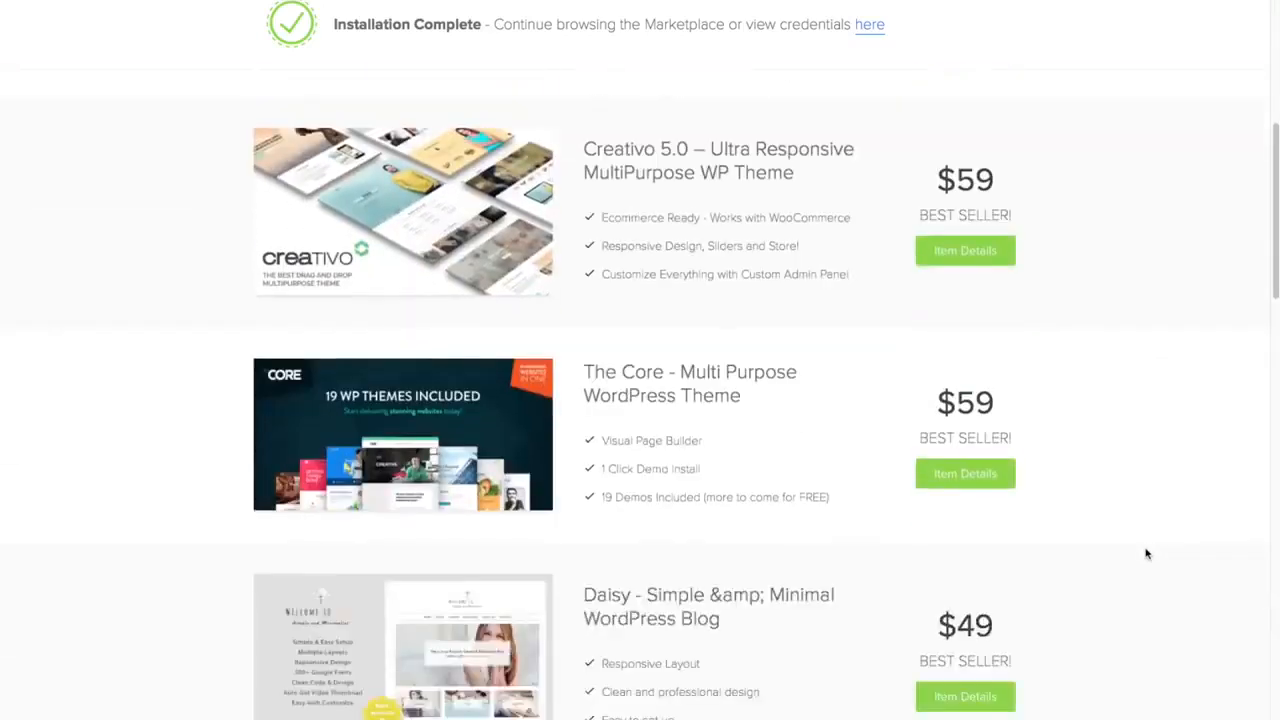
pyautogui.scroll(6, 1147, 551)
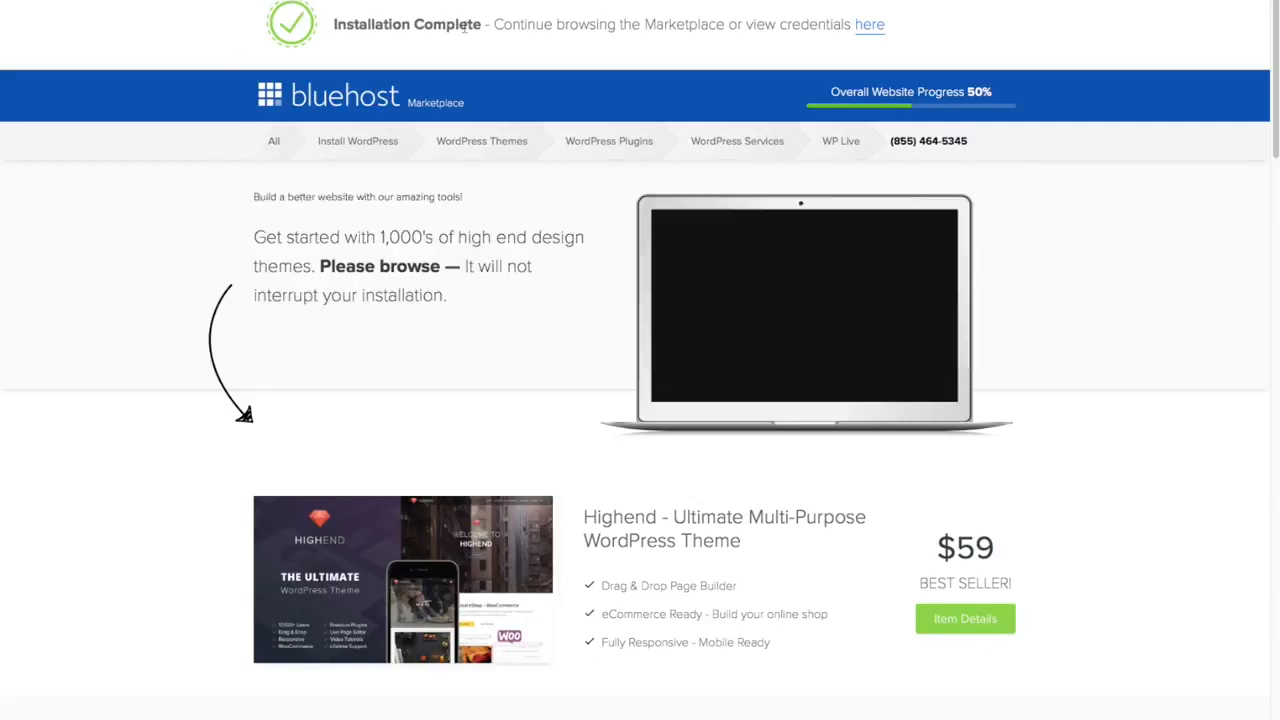
pyautogui.click(870, 27)
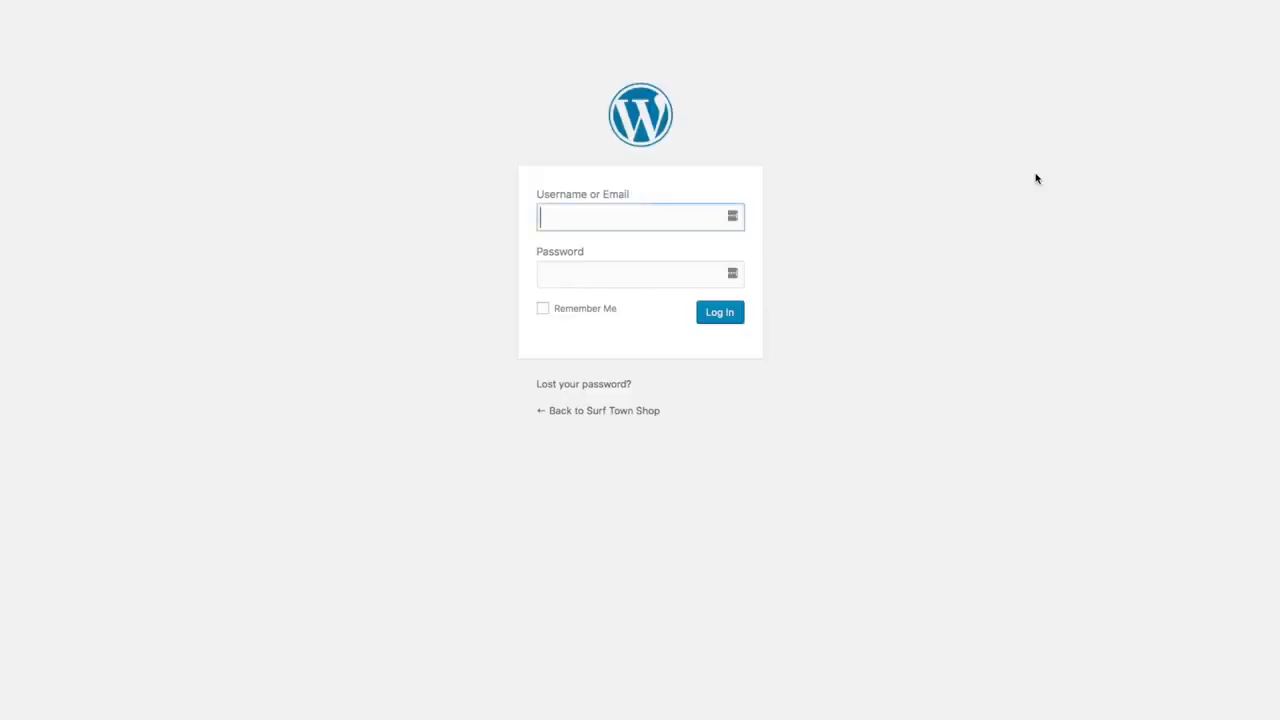
# Sign in to the Surf Town Shop admin with the site's username and password.
pyautogui.write('timsurftown')
pyautogui.press('Tab')
pyautogui.write('••••••••••••')
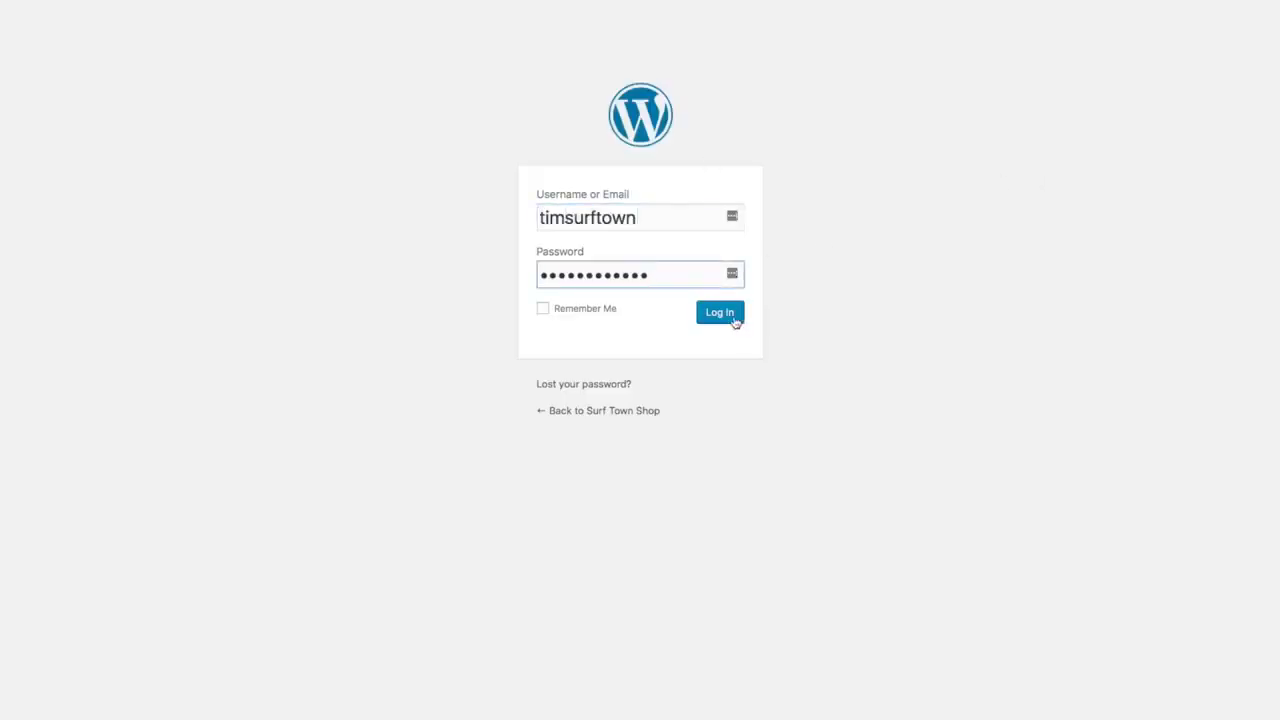
pyautogui.click(730, 320)
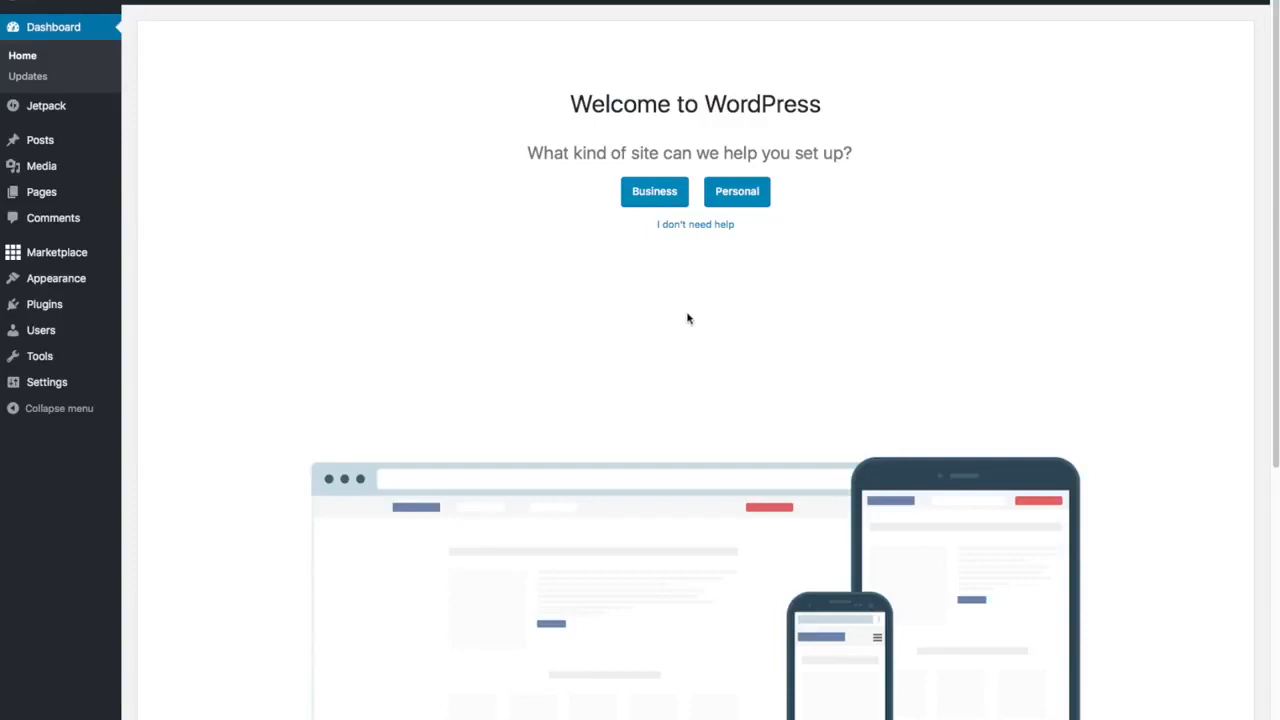
# Choose 'I don't need help' on the welcome screen and close the WP Live banner.
pyautogui.click(700, 230)
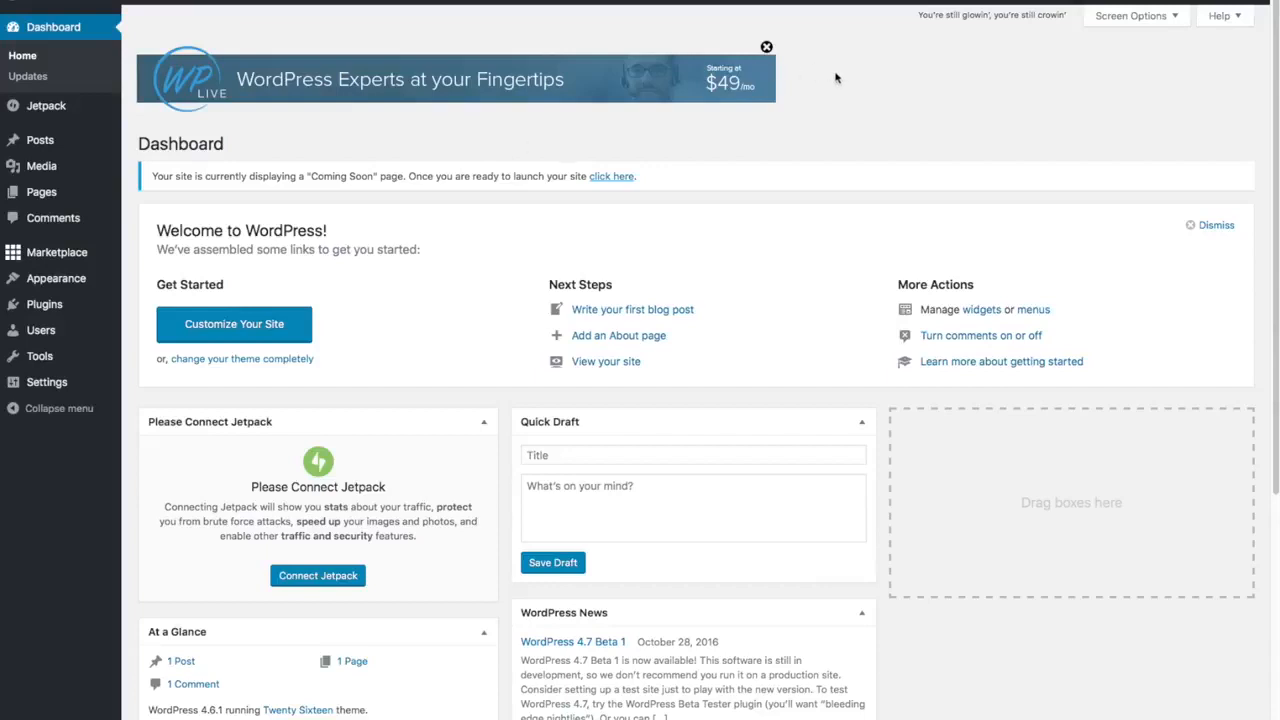
pyautogui.click(767, 46)
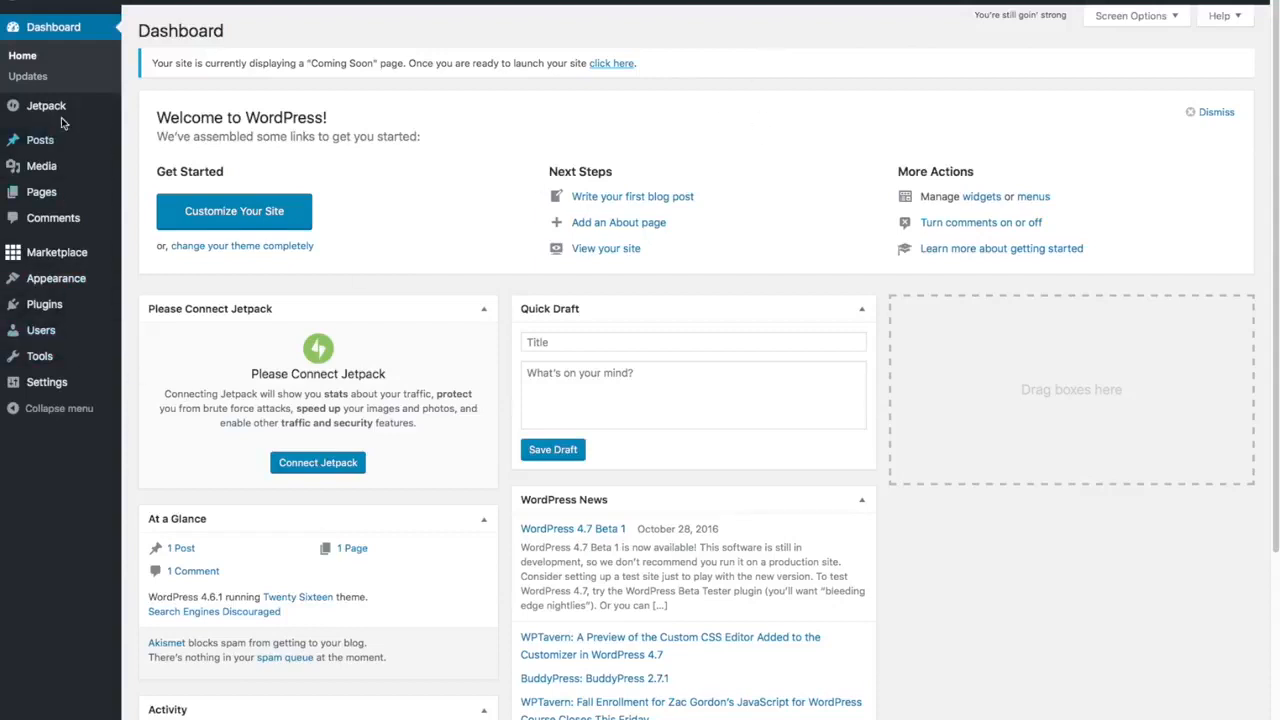
pyautogui.moveTo(35, 262)
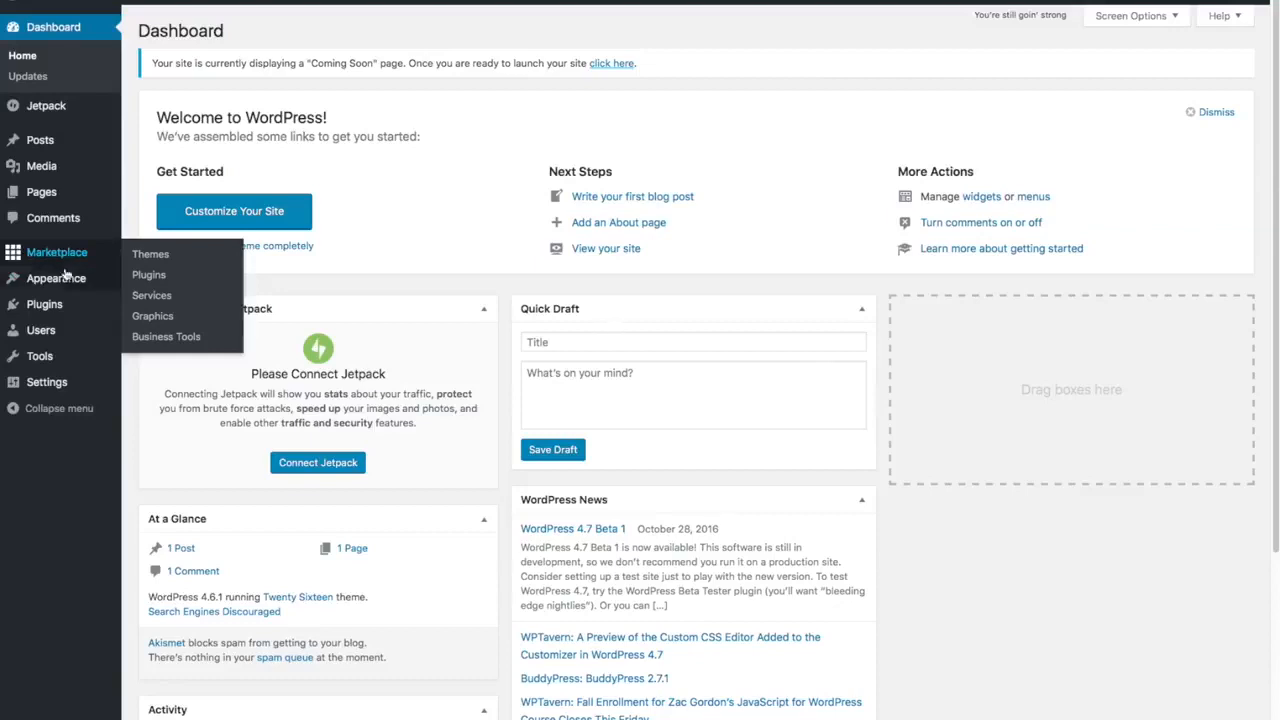
# Go to Plugins > Installed Plugins and tick the Hello Dolly checkbox.
pyautogui.moveTo(68, 304)
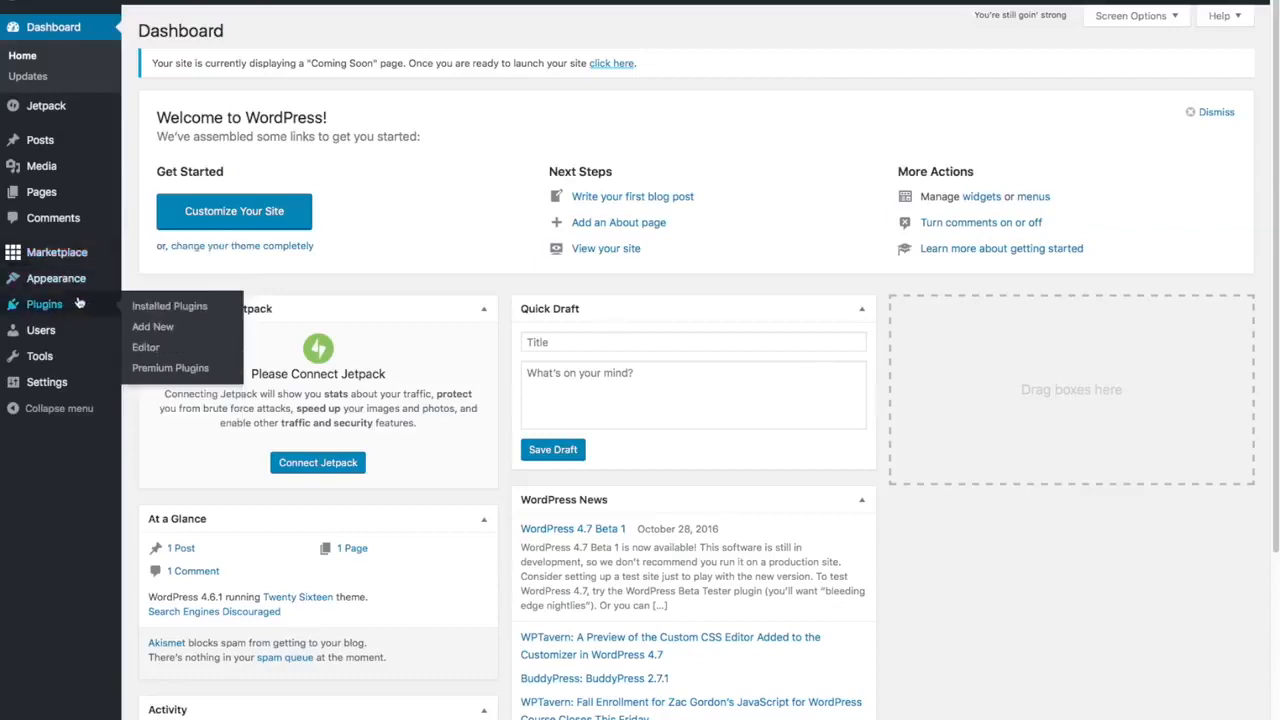
pyautogui.click(153, 306)
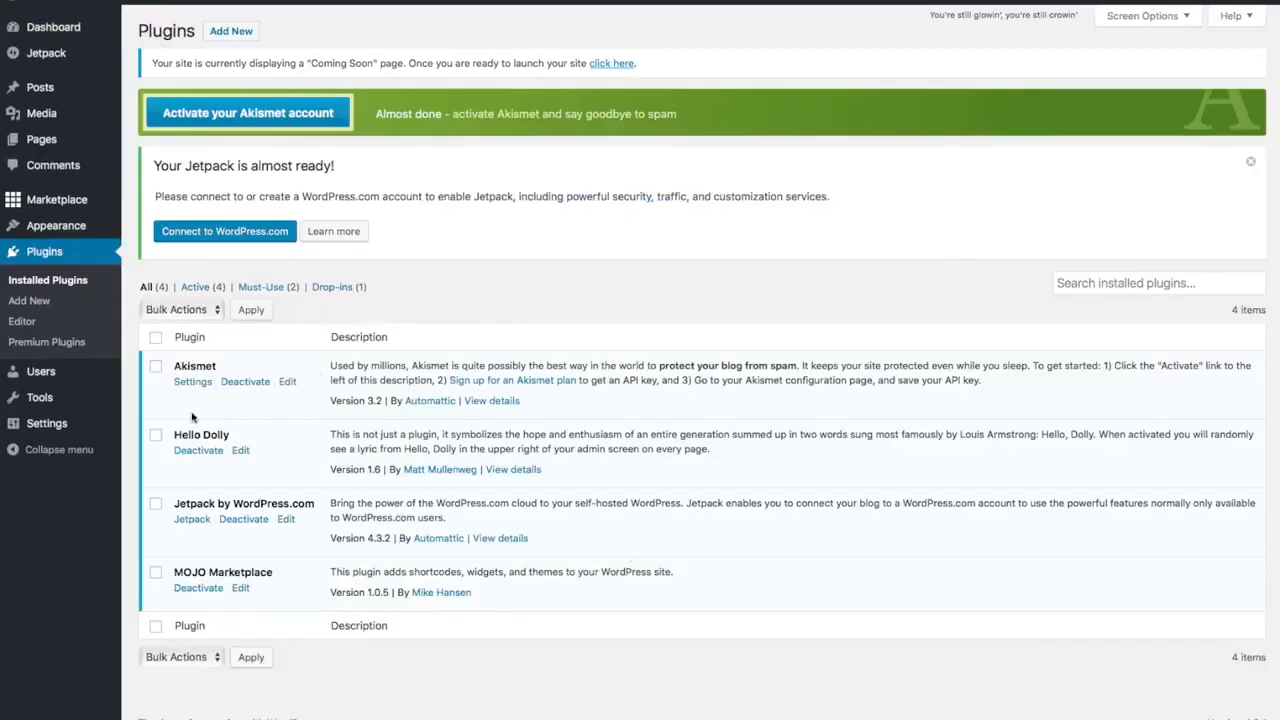
pyautogui.click(155, 434)
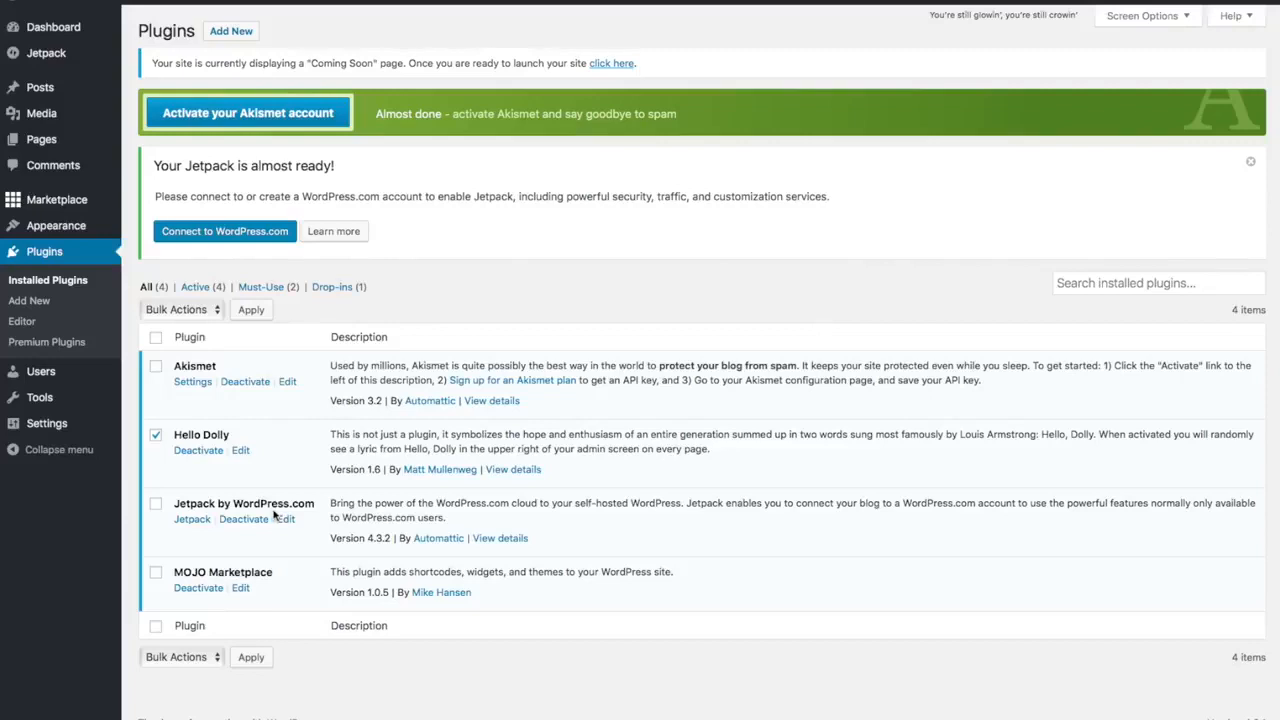
# Tick the MOJO Marketplace checkbox alongside Hello Dolly.
pyautogui.click(156, 575)
pyautogui.click(156, 574)
# Deactivate Hello Dolly and MOJO Marketplace with the Deactivate bulk action.
pyautogui.click(219, 314)
pyautogui.click(205, 340)
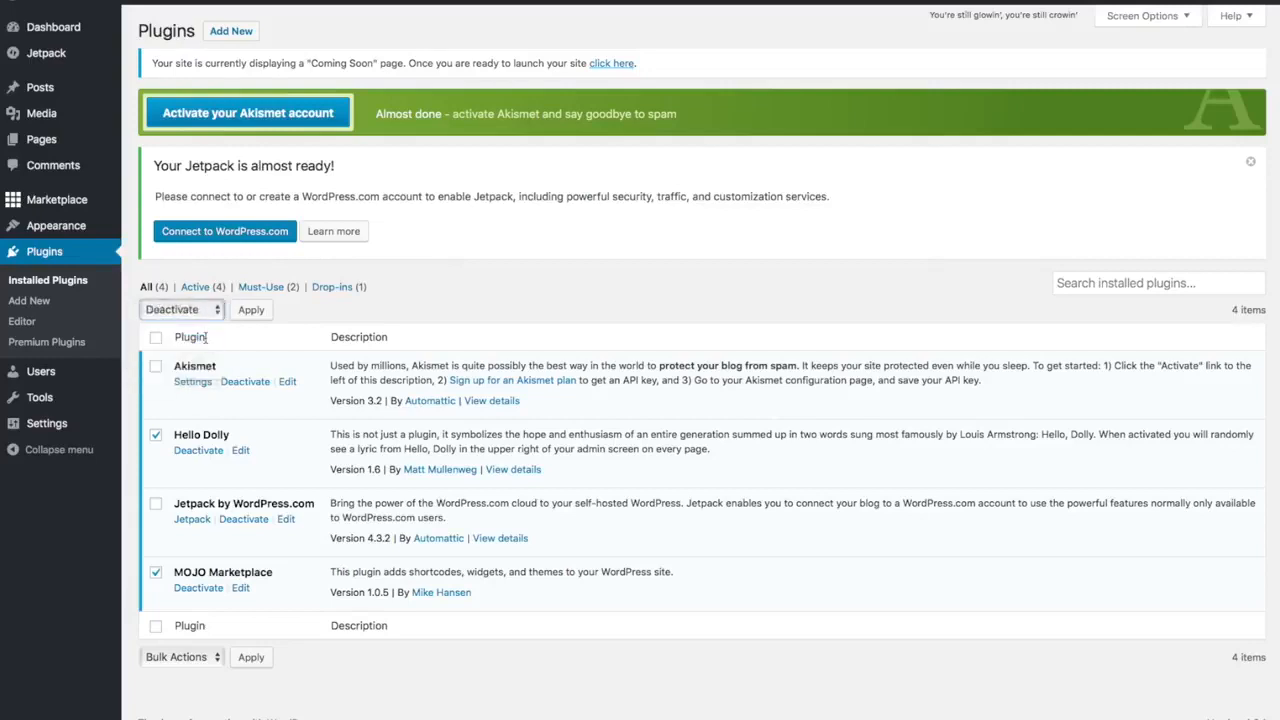
pyautogui.click(263, 310)
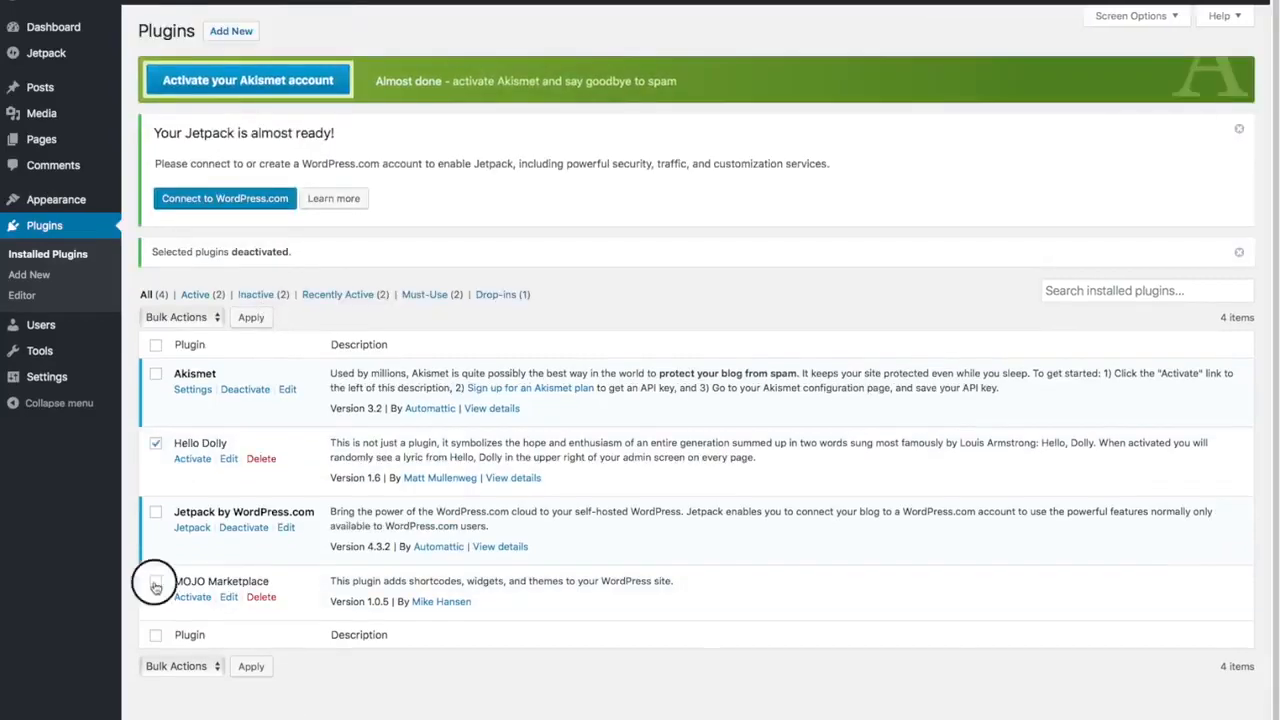
# Delete both plugins via the Delete bulk action and confirm the removal.
pyautogui.click(155, 586)
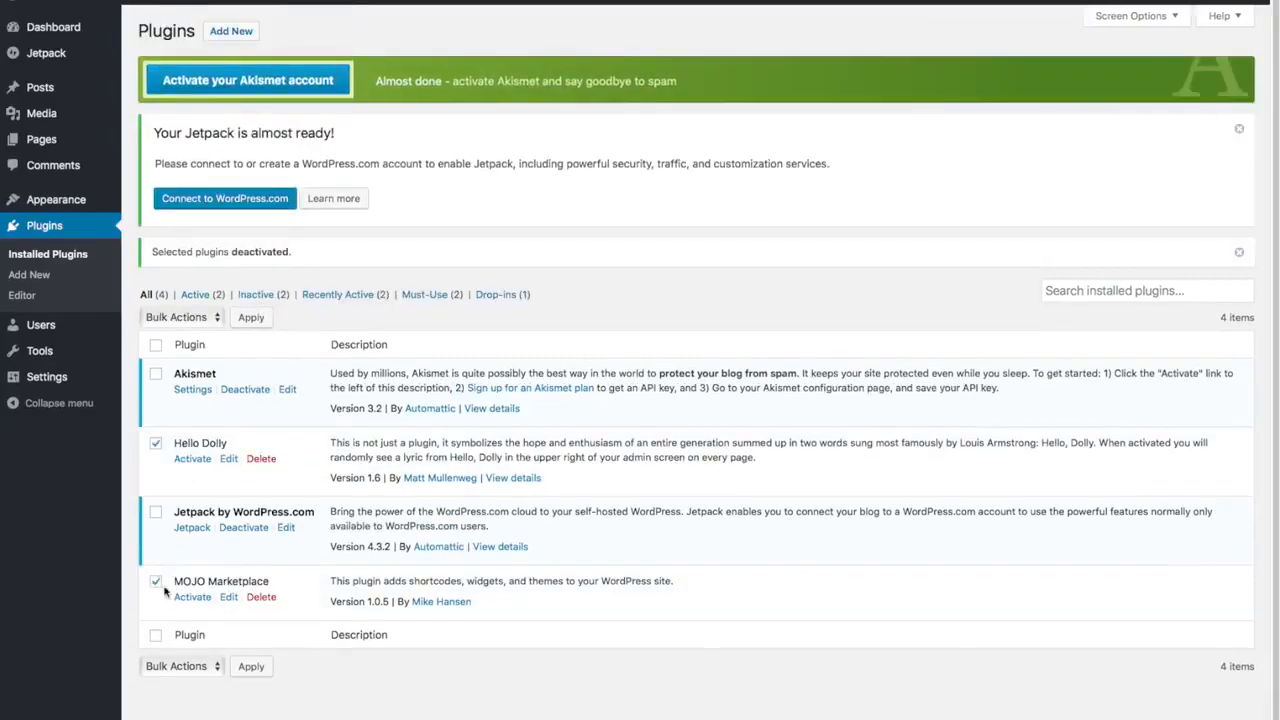
pyautogui.click(212, 318)
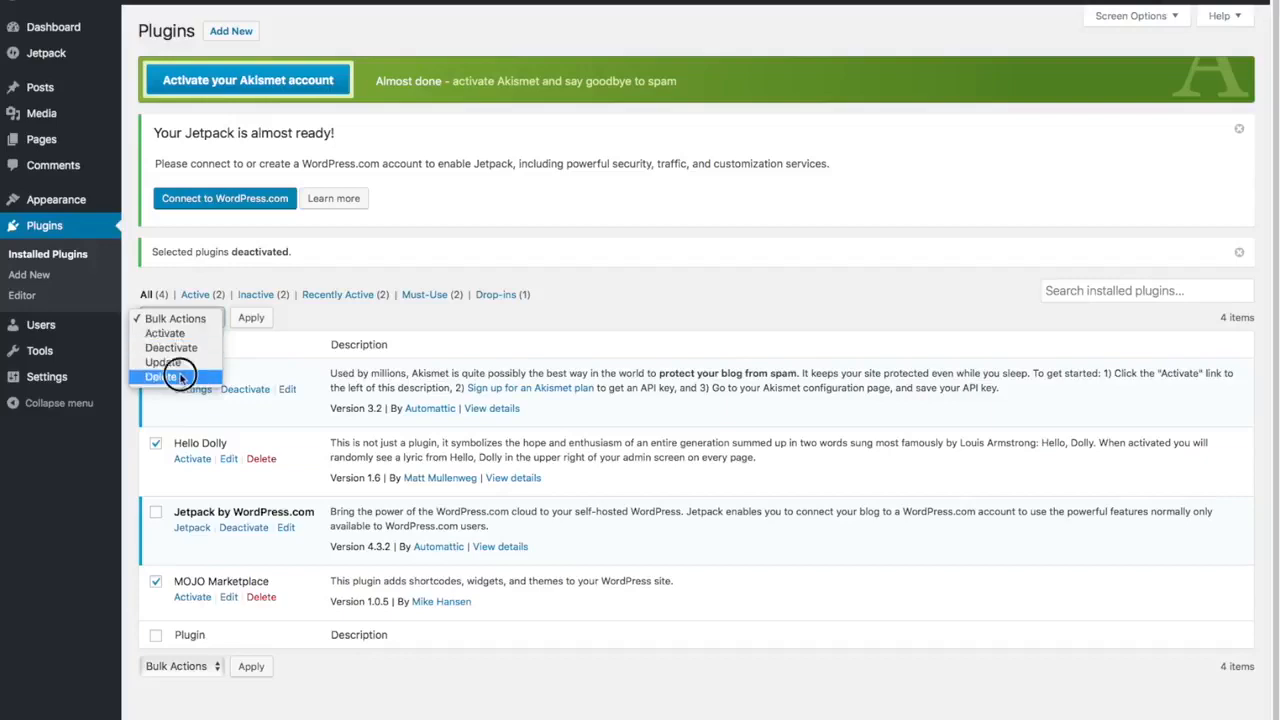
pyautogui.click(180, 376)
pyautogui.click(251, 318)
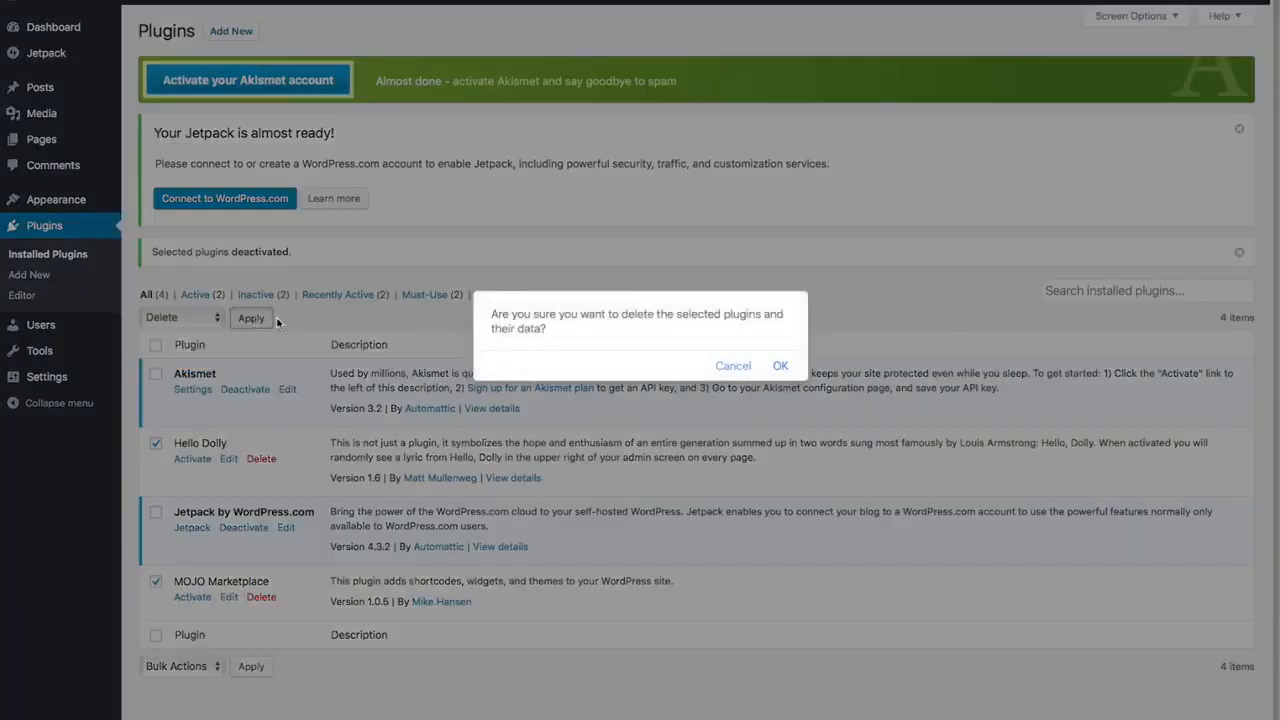
pyautogui.click(780, 365)
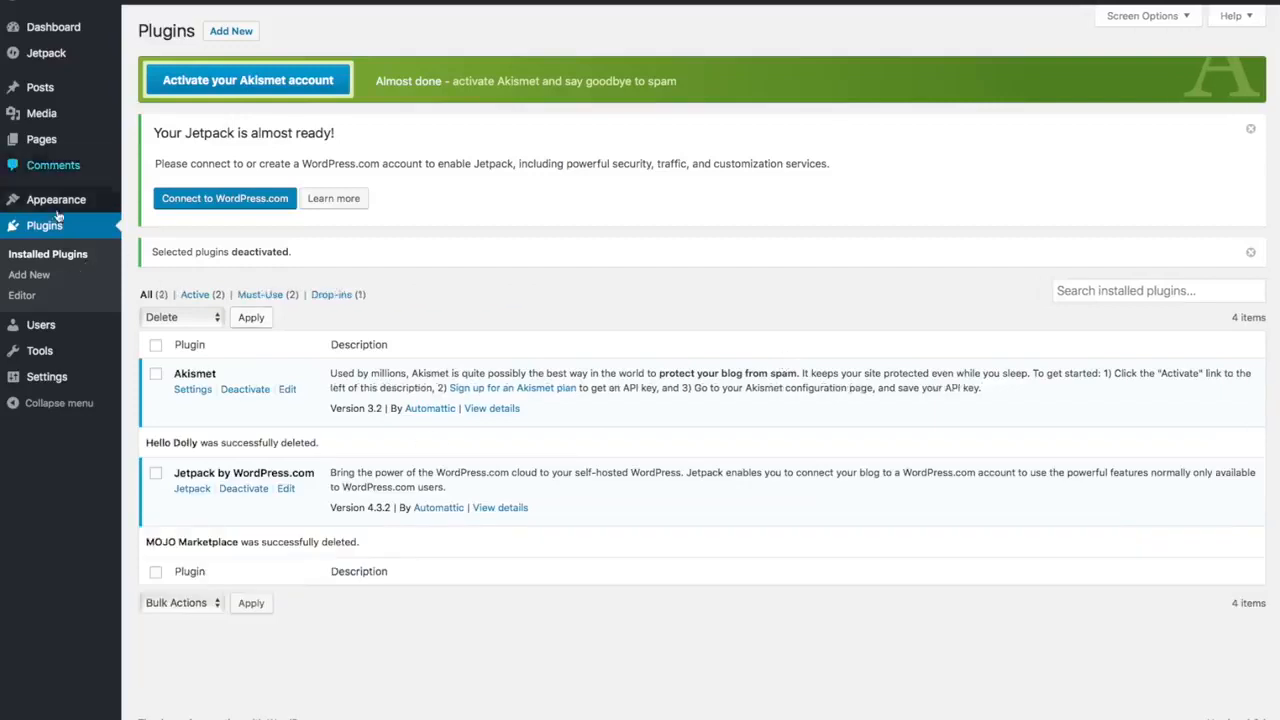
# In General Settings, replace the default tagline with 'Best Surfboard Shop in Surf Town' and save.
pyautogui.moveTo(50, 380)
pyautogui.click(52, 381)
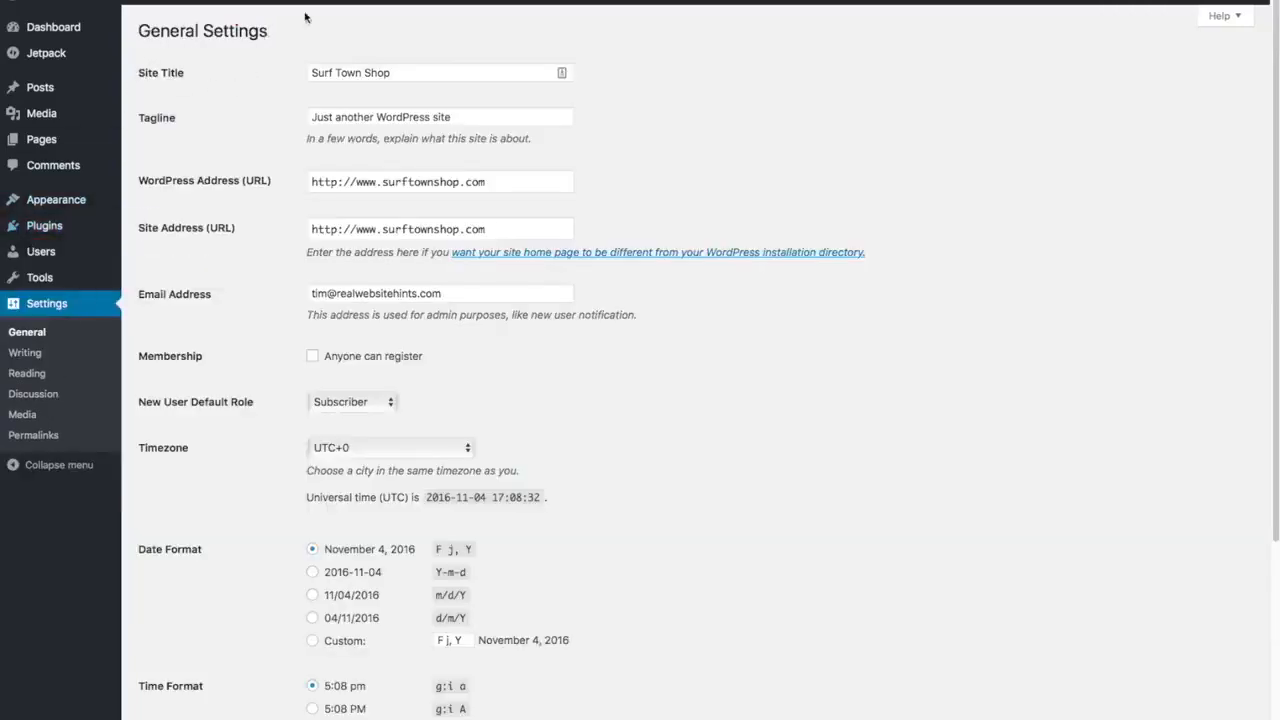
pyautogui.click(472, 116)
pyautogui.tripleClick(472, 116)
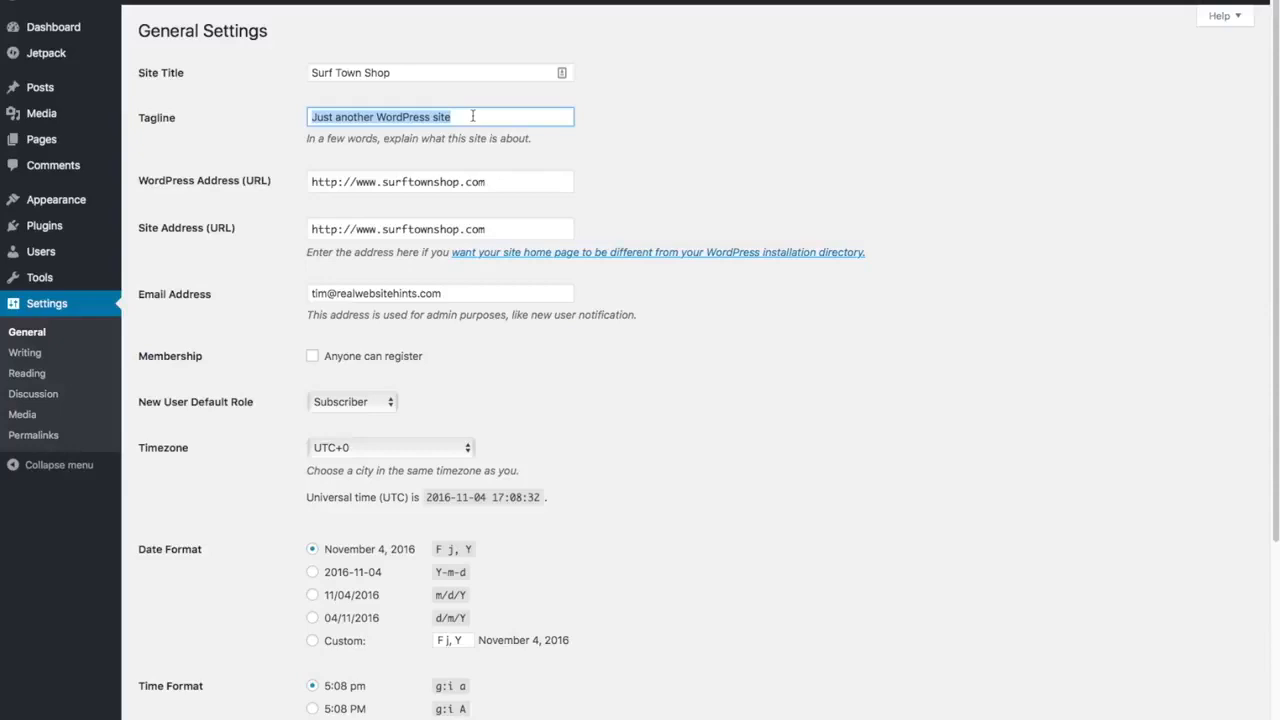
pyautogui.press('BackSpace')
pyautogui.write('Best Surfboar')
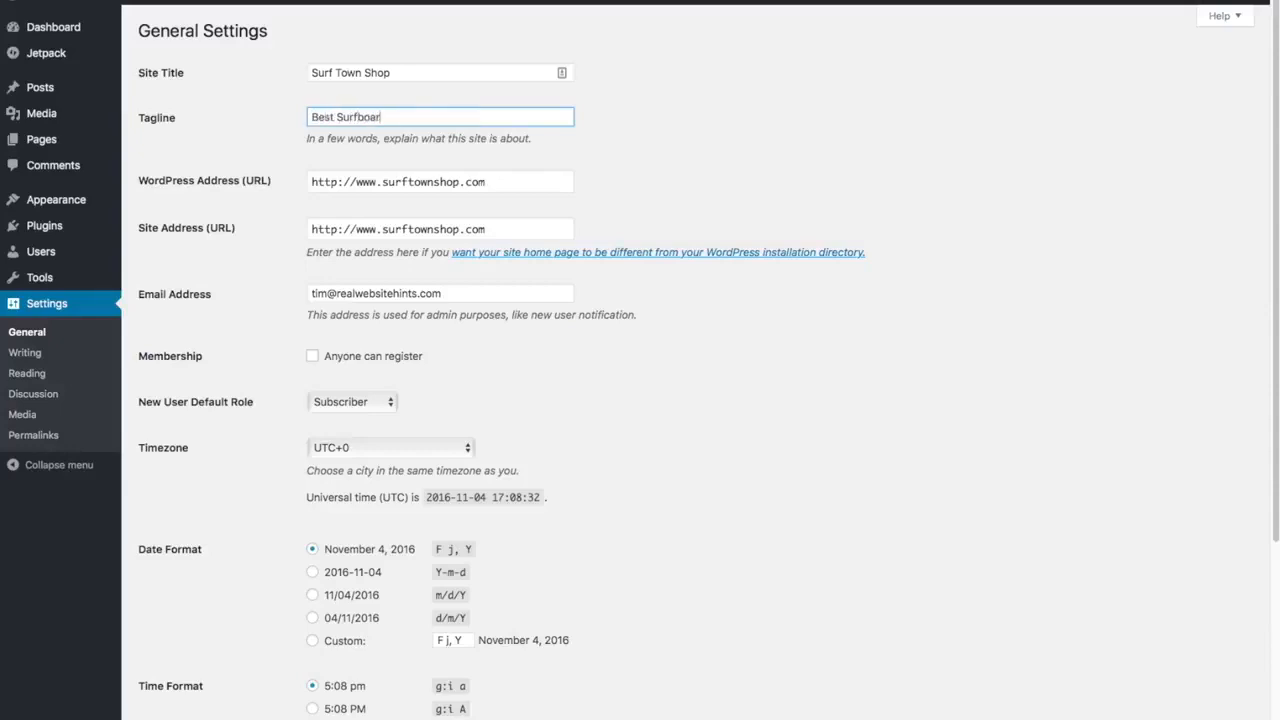
pyautogui.write('d Shop in Surf Town')
pyautogui.scroll(-5, 646, 209)
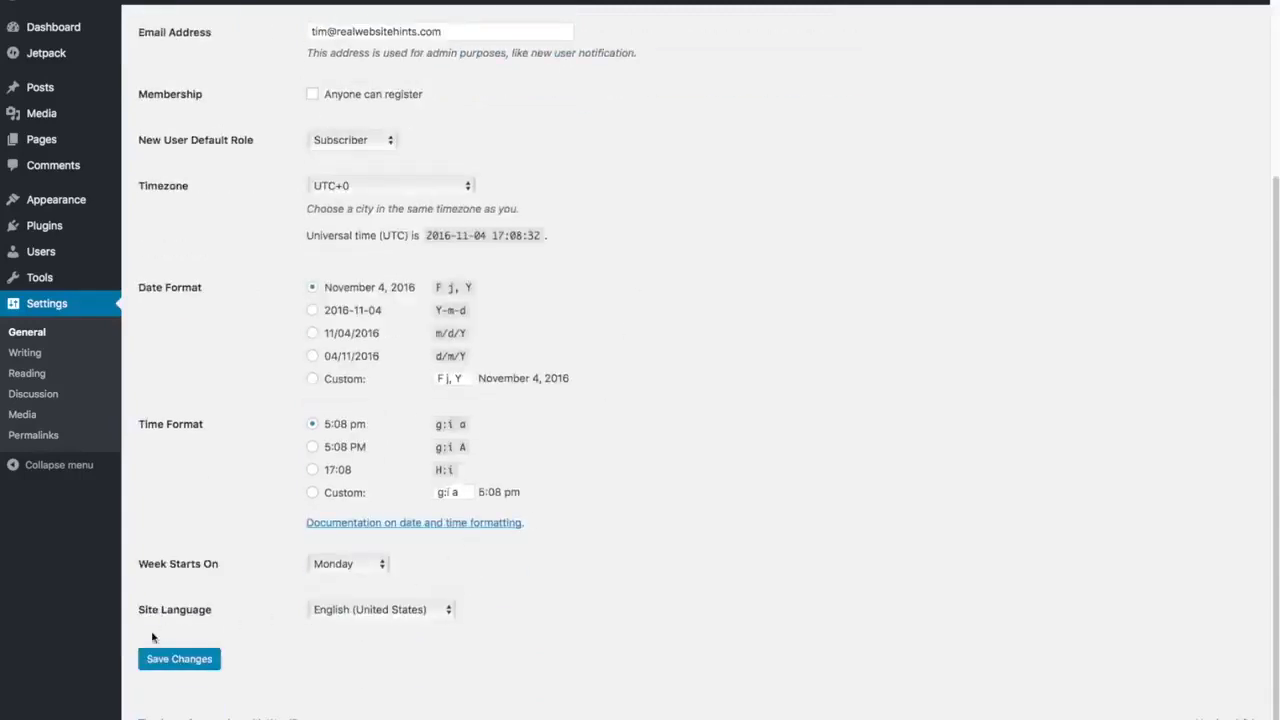
pyautogui.click(179, 664)
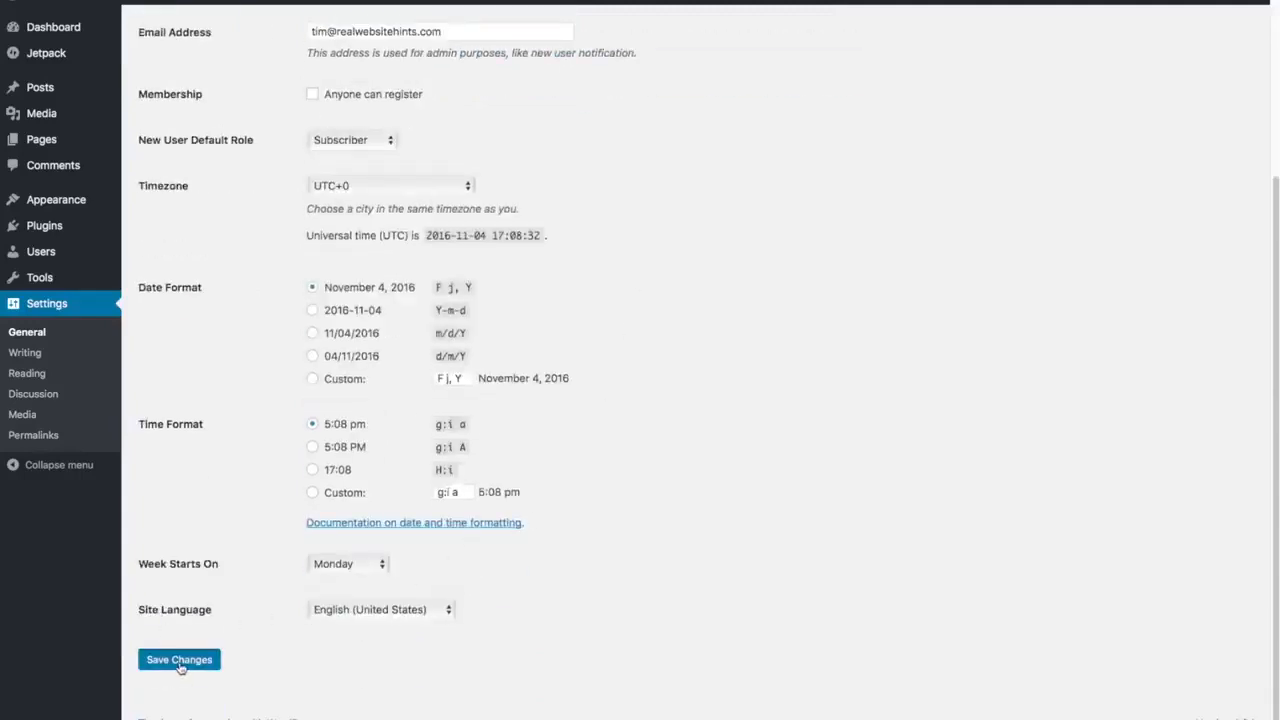
# Set permalinks to the Post name structure (surftownshop.com/sample-post/) and save.
pyautogui.click(31, 436)
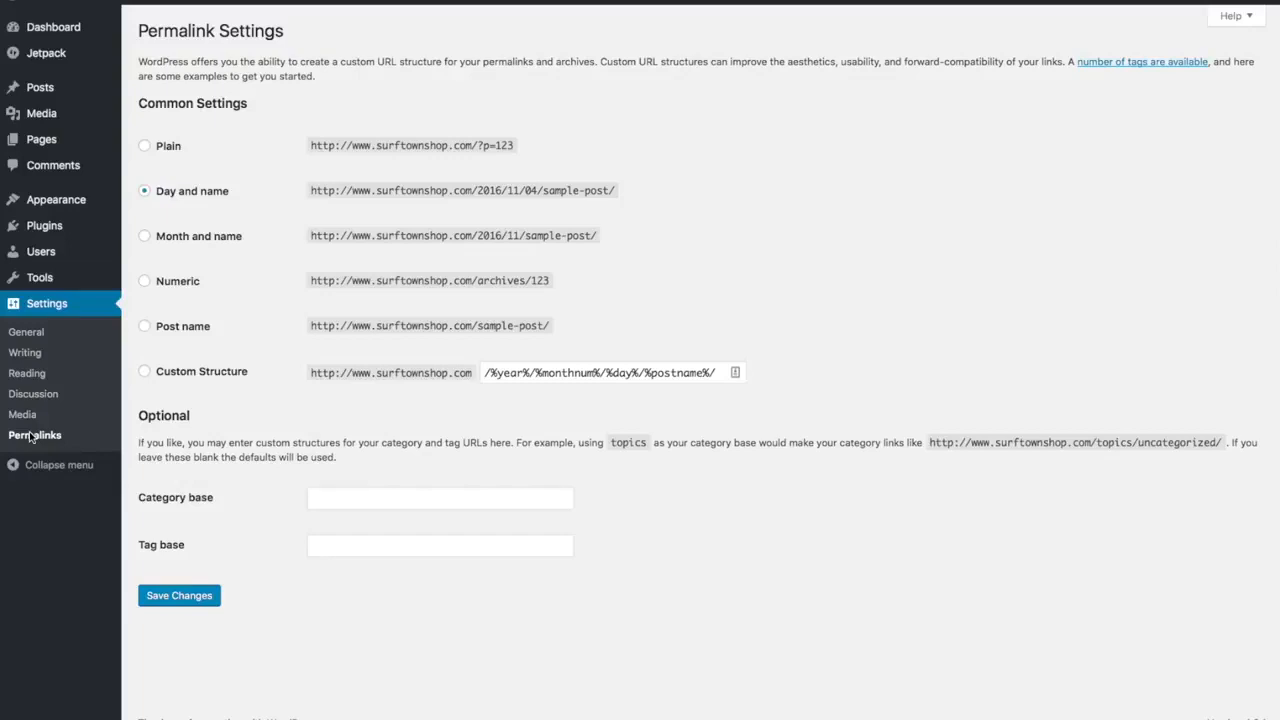
pyautogui.click(145, 327)
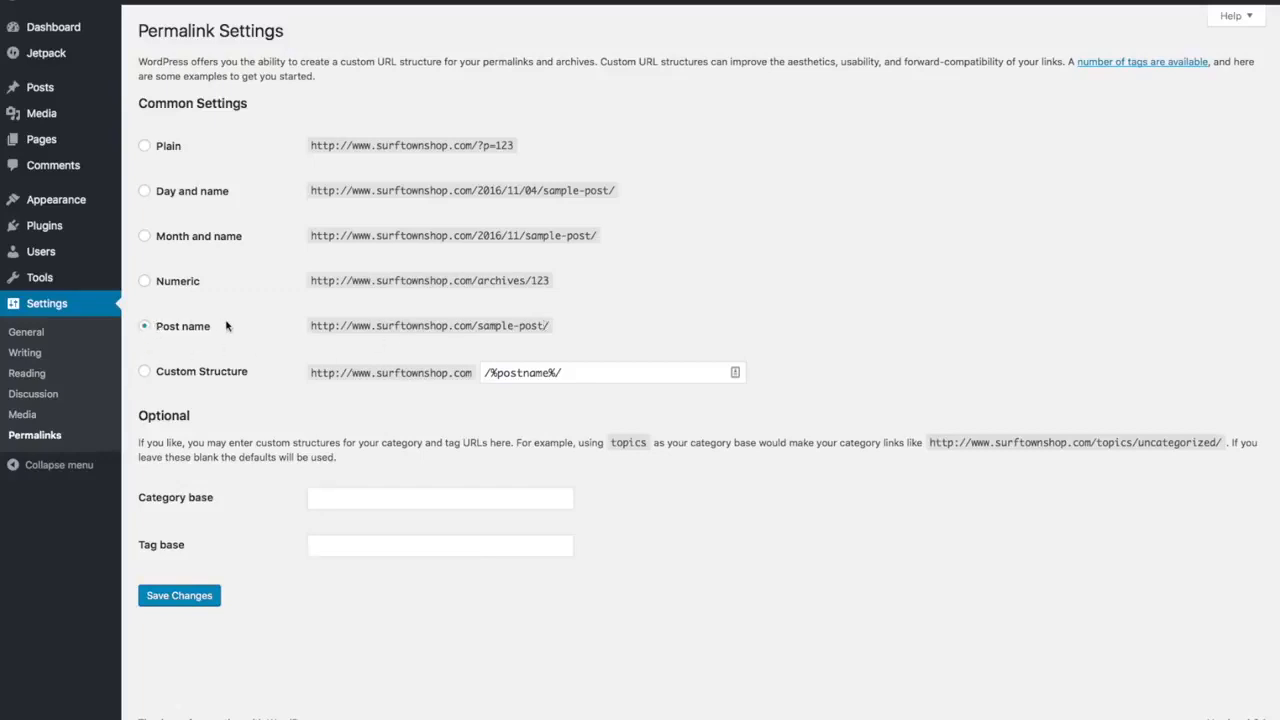
pyautogui.click(194, 604)
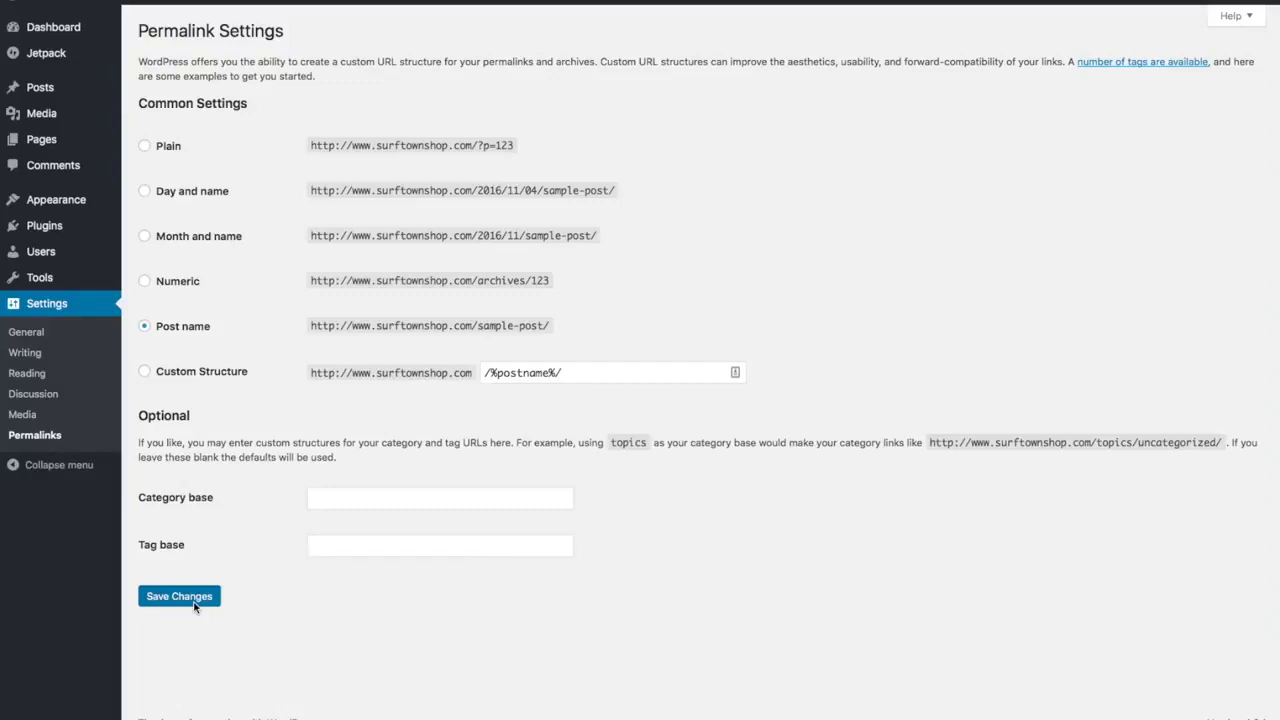